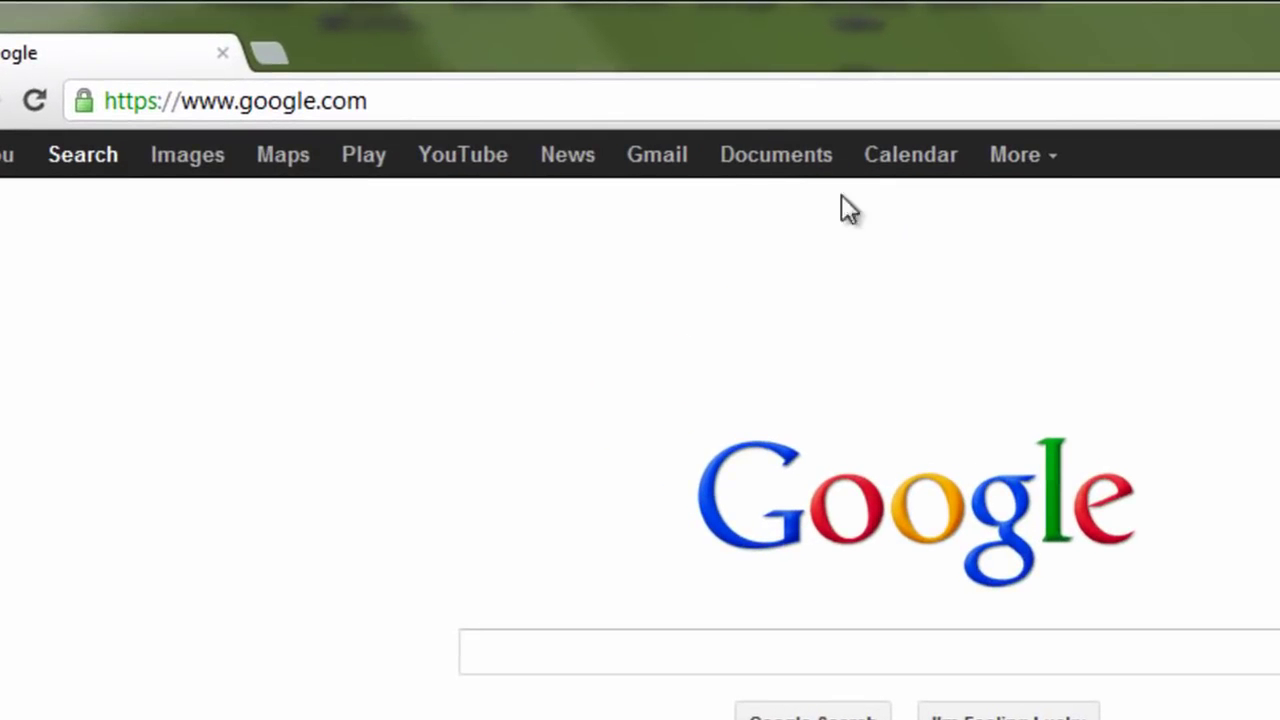
# Open Google Documents, create a new spreadsheet, and name it "My First Bar Graph"
pyautogui.click(757, 166)
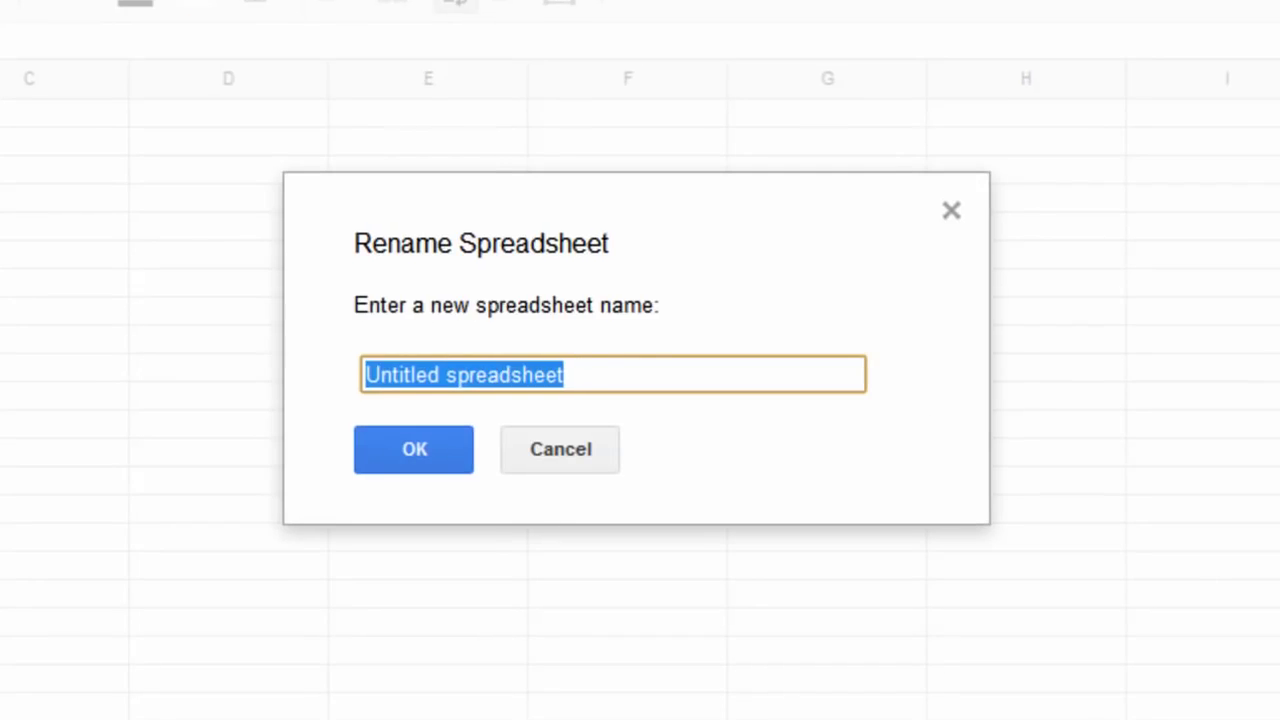
pyautogui.write('My First Bar Graph')
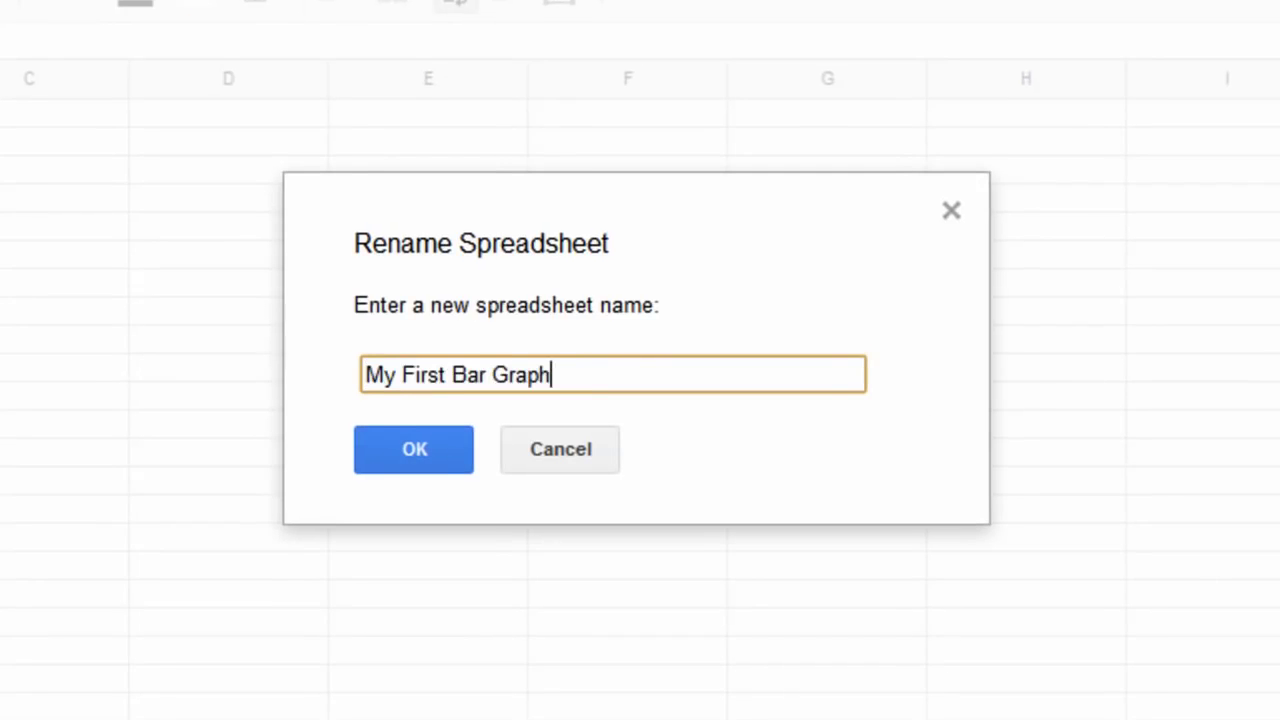
pyautogui.press('Return')
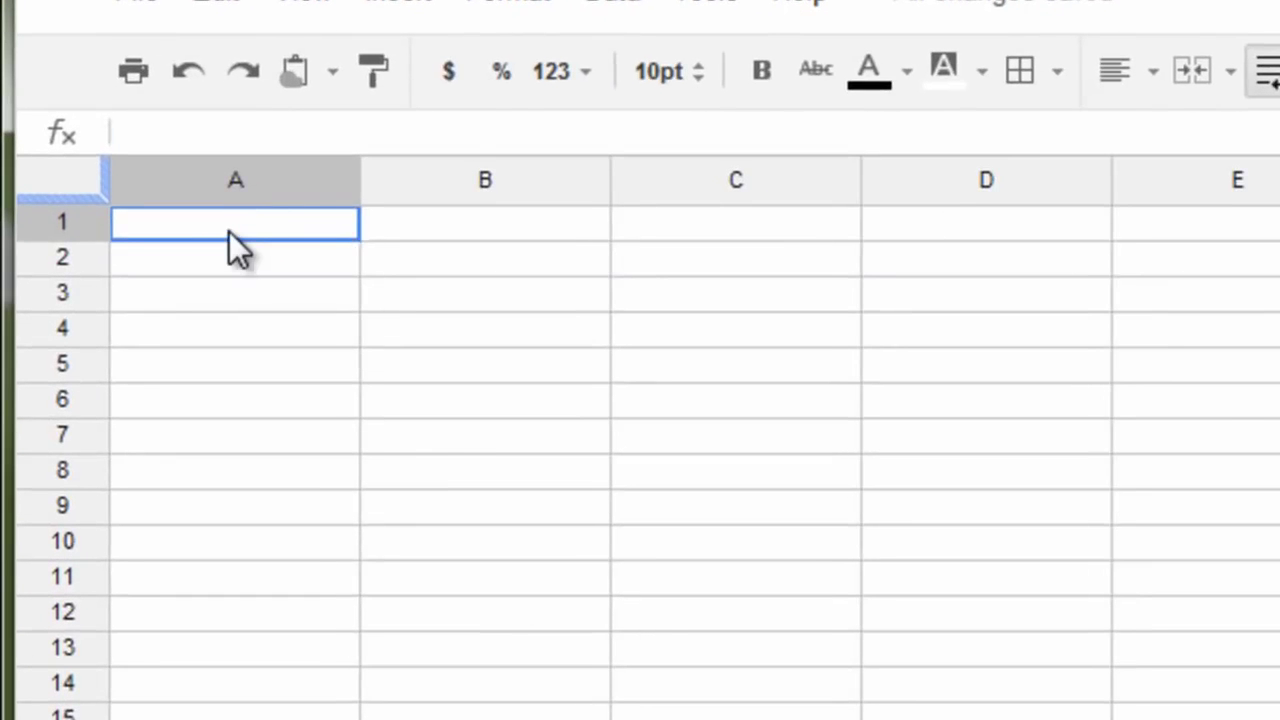
# Enter the column headings Reebok, Adidas, Nike and Generic in cells A1 to D1
pyautogui.click(229, 231)
pyautogui.write('ree')
pyautogui.press('BackSpace')
pyautogui.press('BackSpace')
pyautogui.press('BackSpace')
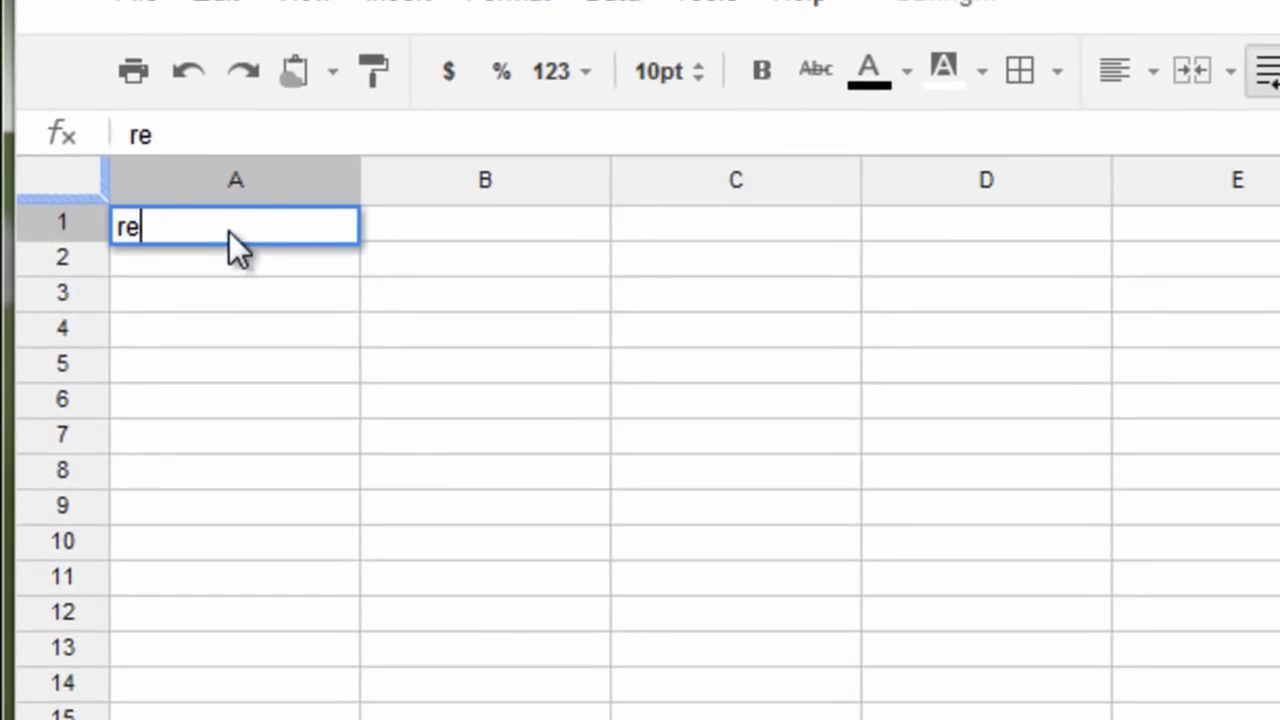
pyautogui.write('Reebok')
pyautogui.press('Tab')
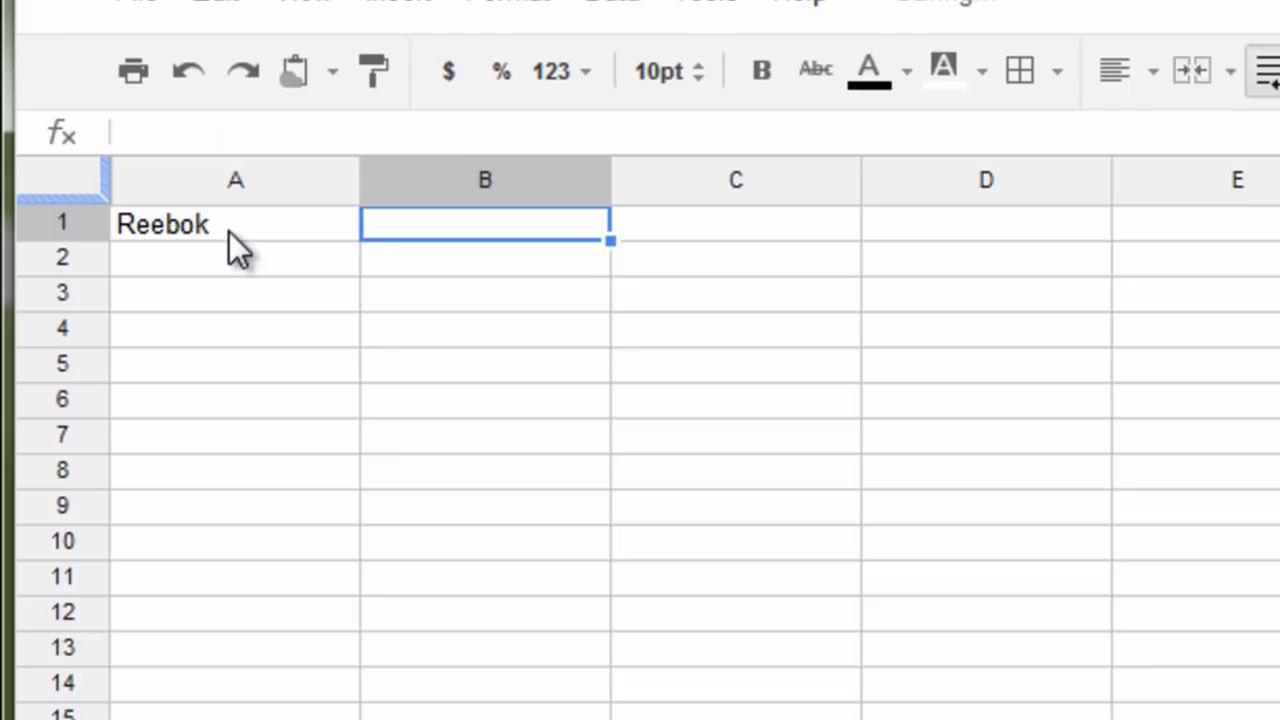
pyautogui.write('Adidas')
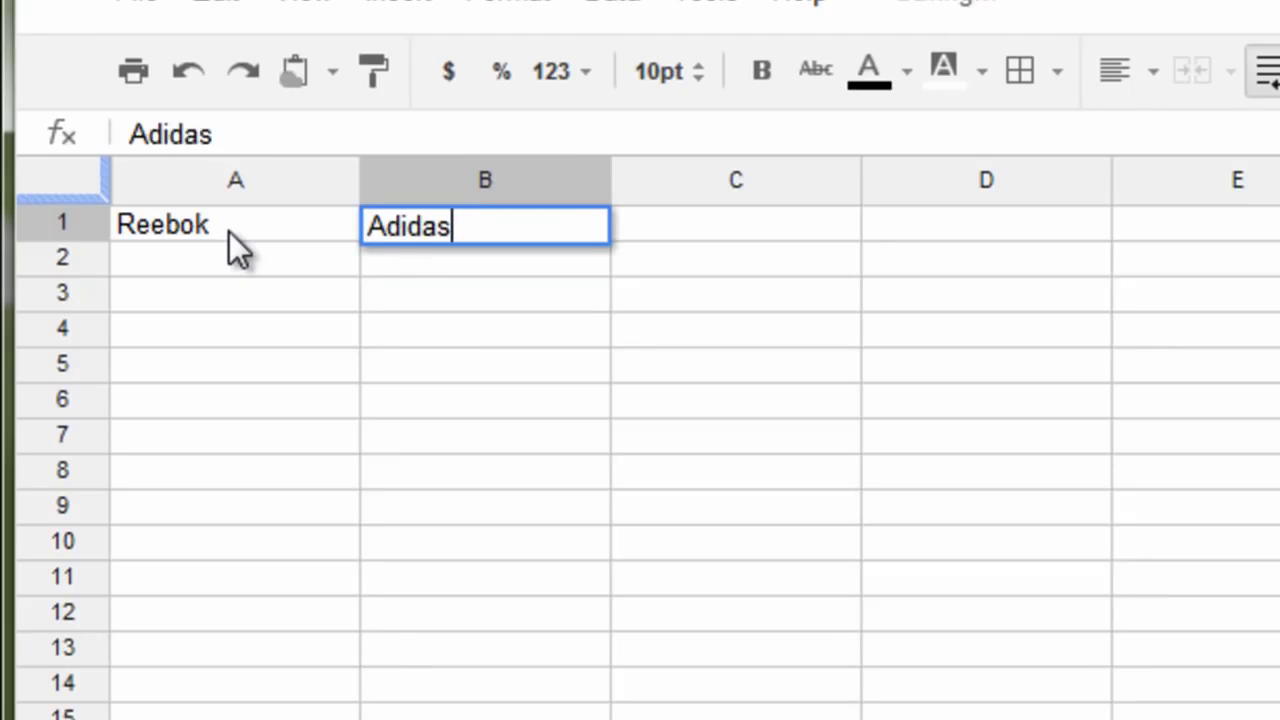
pyautogui.press('Tab')
pyautogui.write('Nike')
pyautogui.press('Tab')
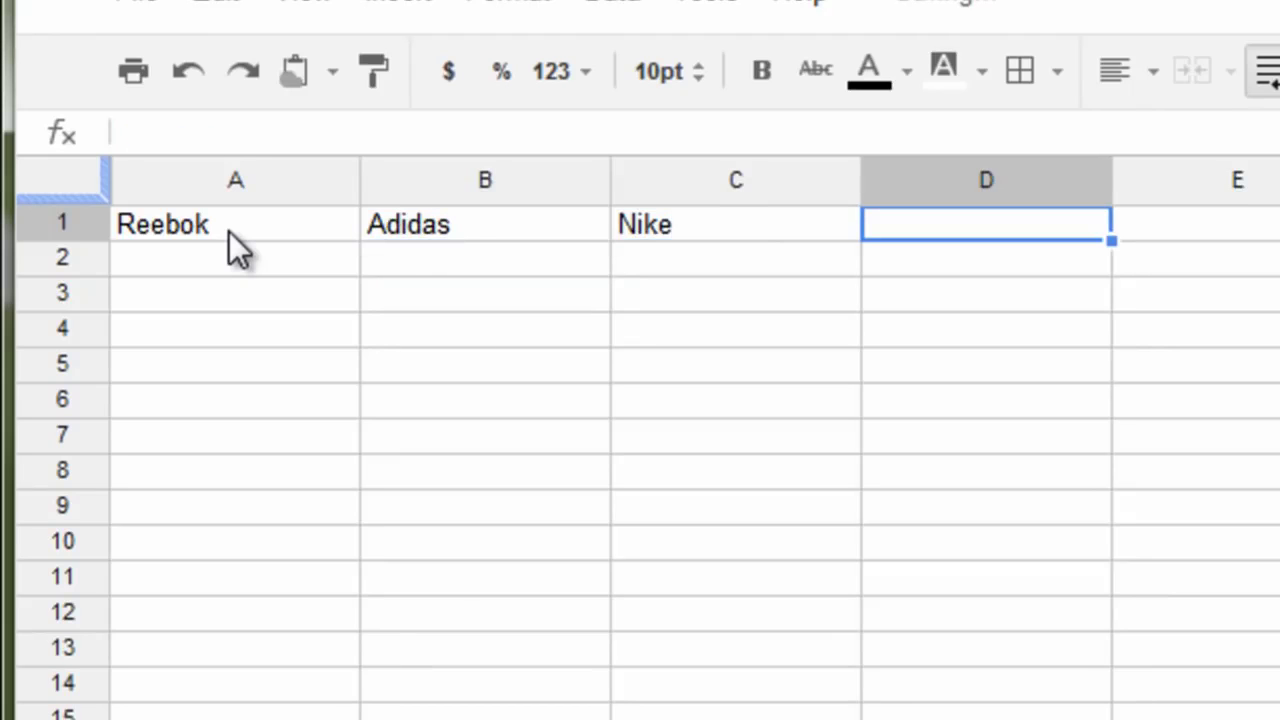
pyautogui.write('Ger')
pyautogui.press('BackSpace')
pyautogui.write('n')
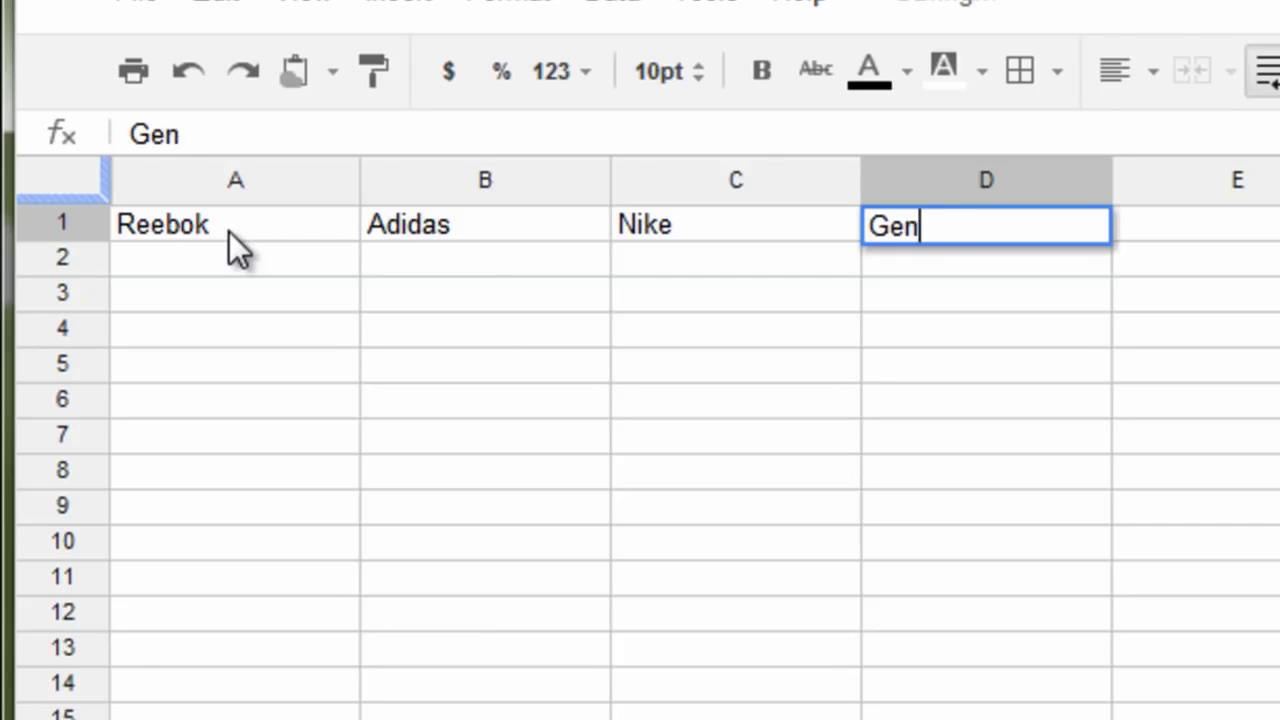
pyautogui.write('eric')
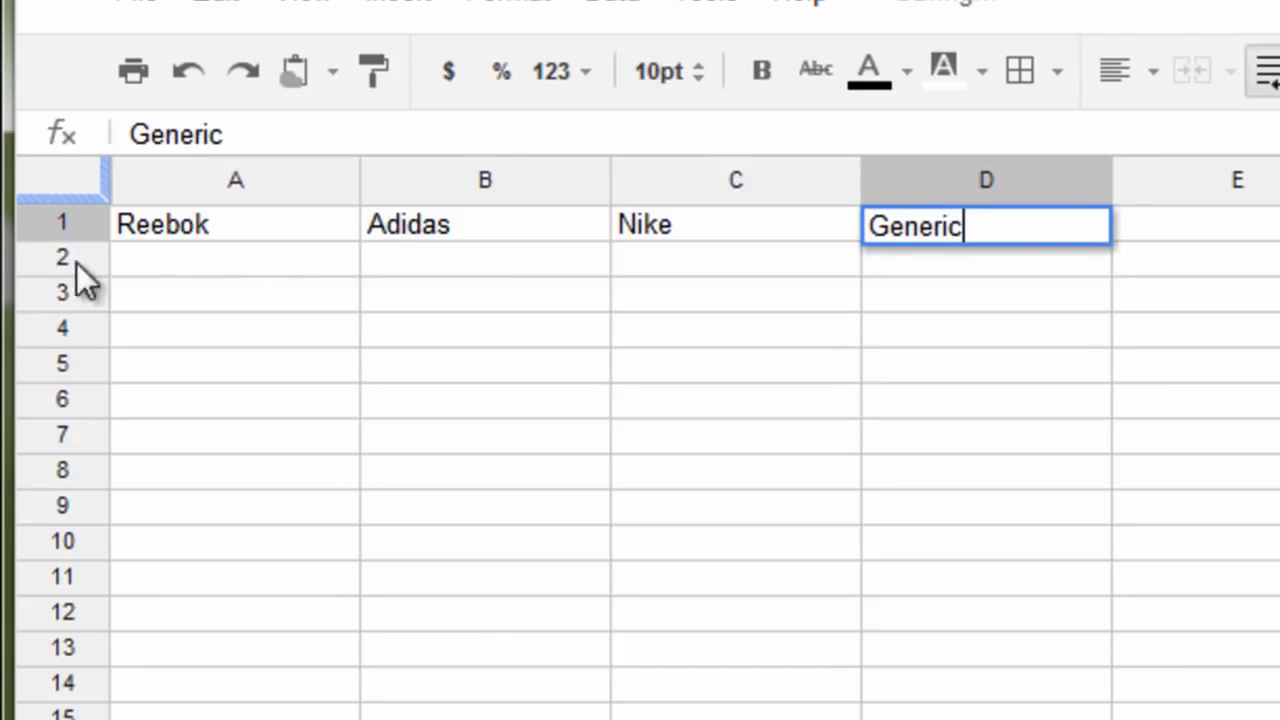
pyautogui.click(196, 237)
# Enter the values 24, 26, 22 and 25 in cells A2 to D2 under the brand headings
pyautogui.click(176, 264)
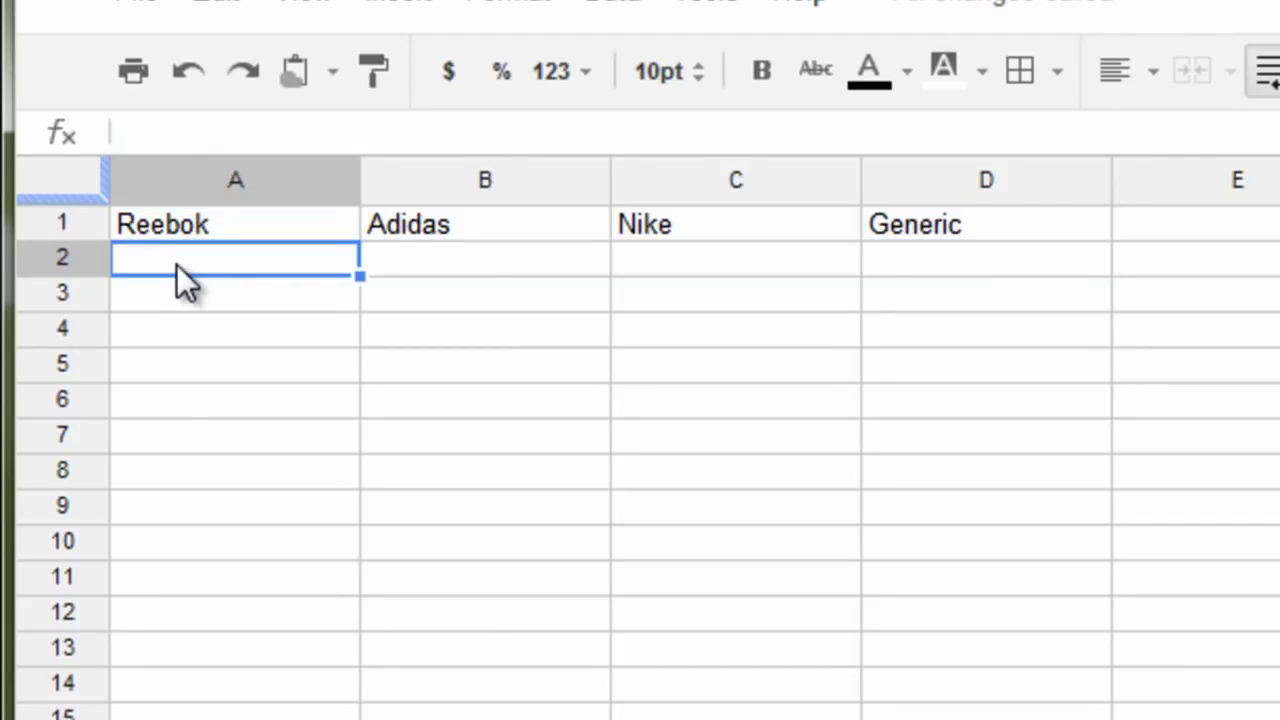
pyautogui.write('24')
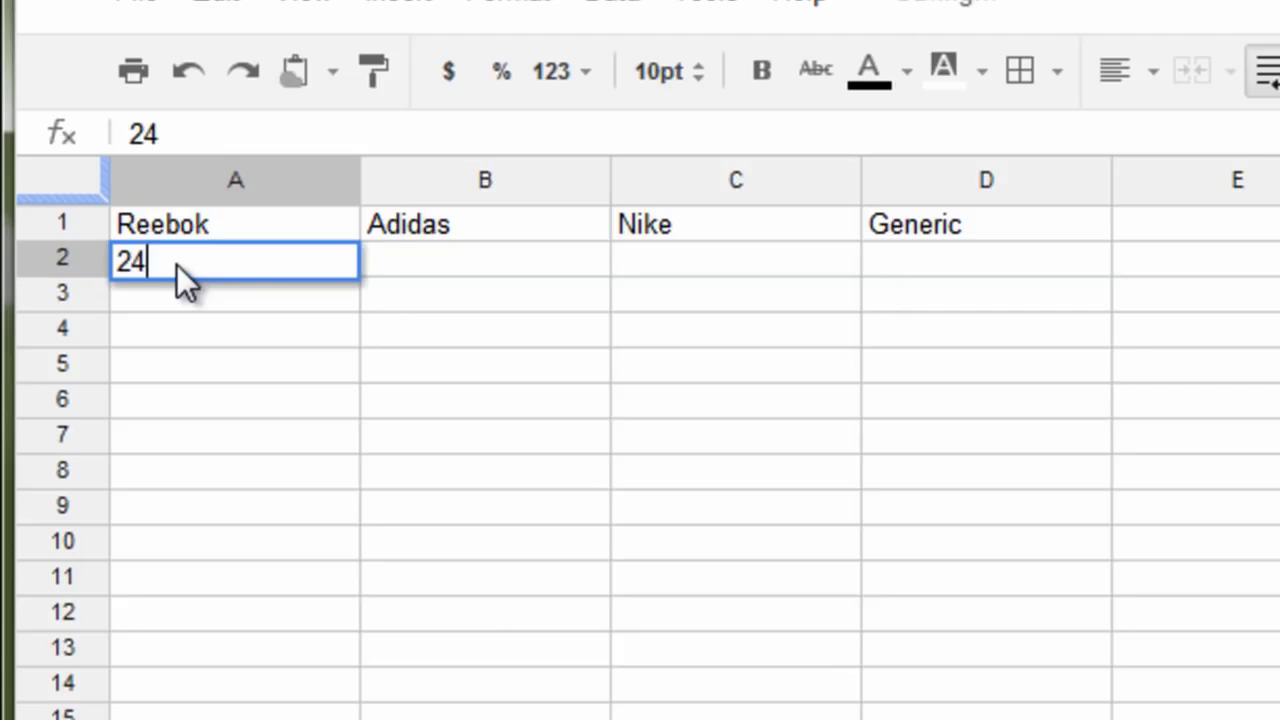
pyautogui.click(556, 266)
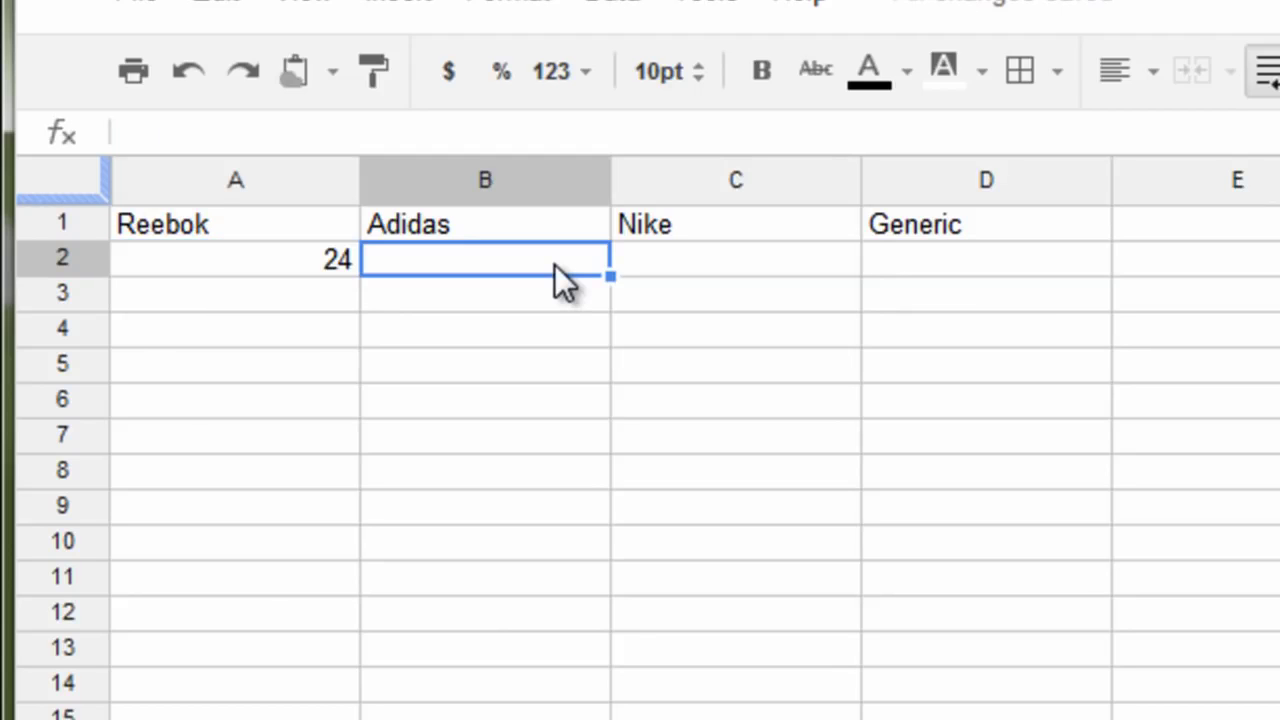
pyautogui.write('26')
pyautogui.click(731, 262)
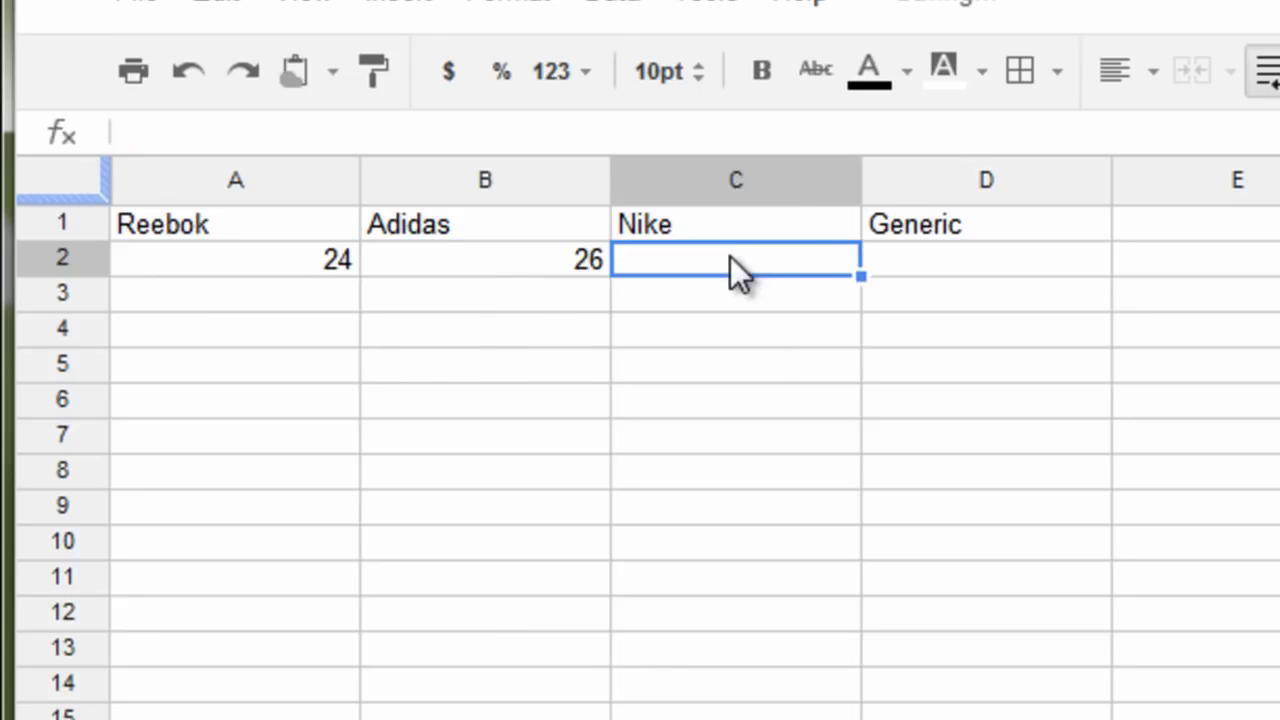
pyautogui.write('222')
pyautogui.press('BackSpace')
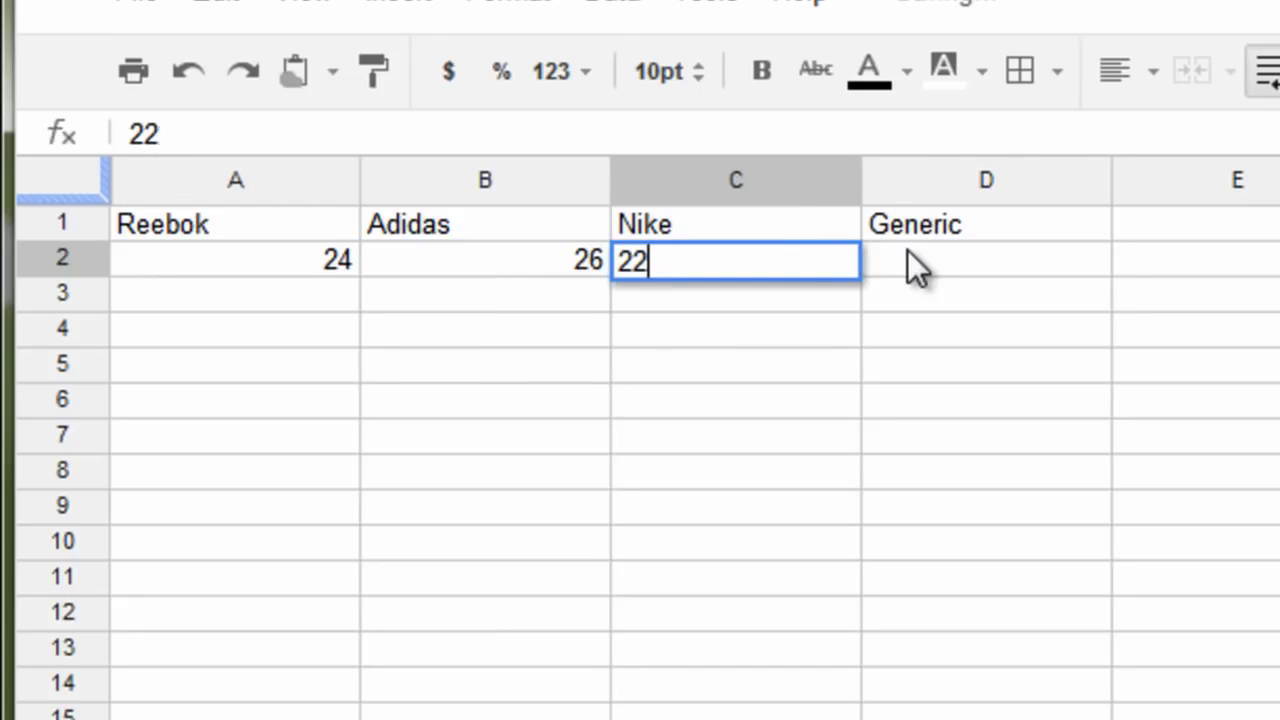
pyautogui.click(907, 250)
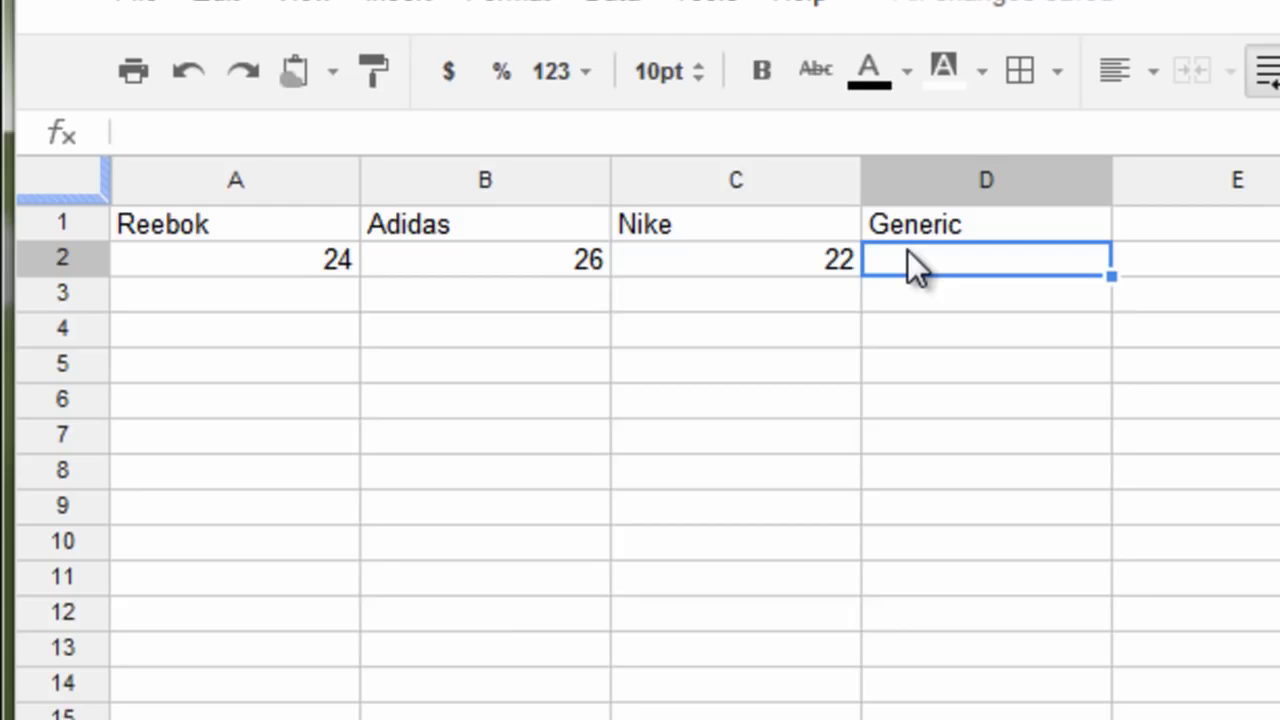
pyautogui.write('25')
pyautogui.click(990, 465)
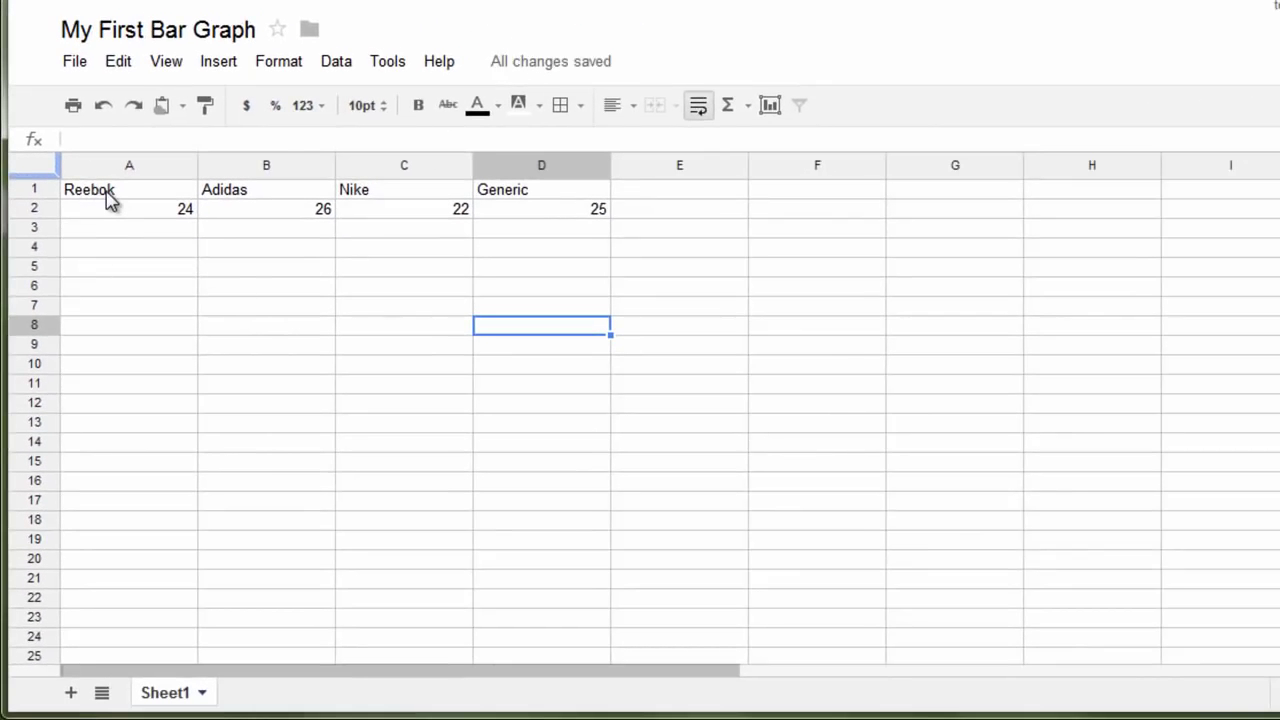
# Start a new chart from the range A1:D2 and choose the vertical column chart type
pyautogui.moveTo(108, 198); pyautogui.dragTo(570, 215)
pyautogui.click(228, 63)
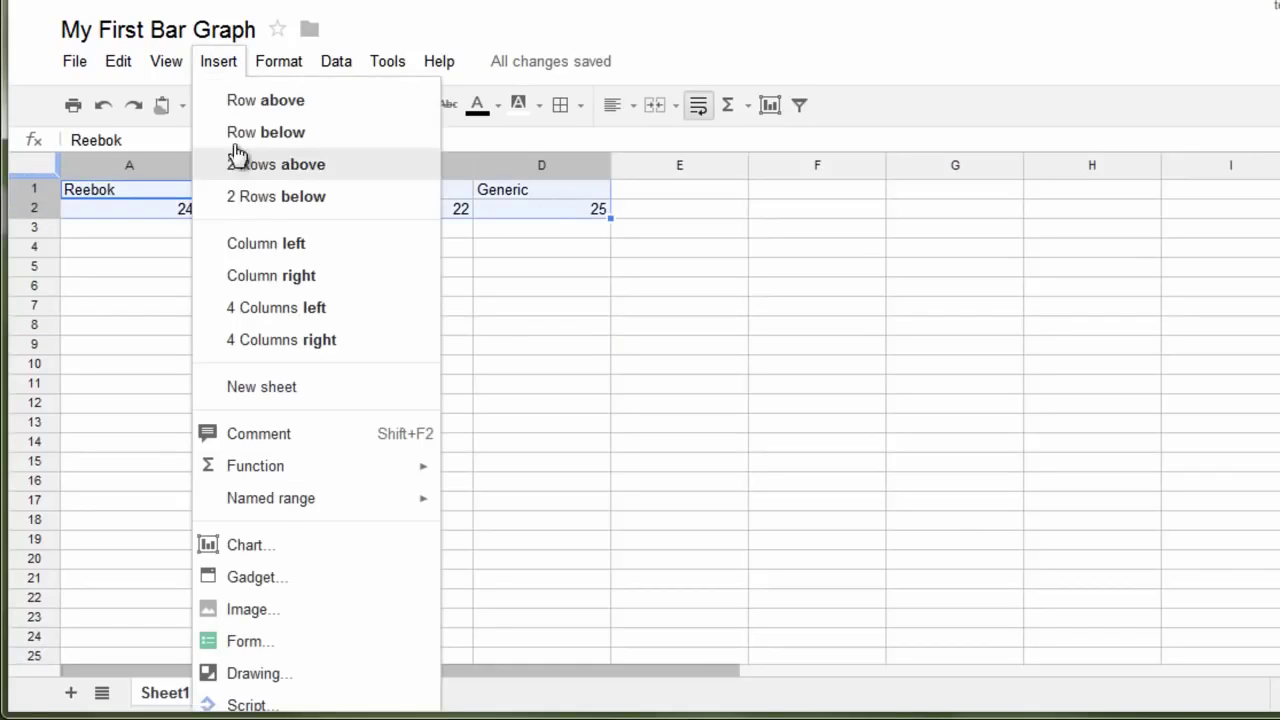
pyautogui.click(280, 548)
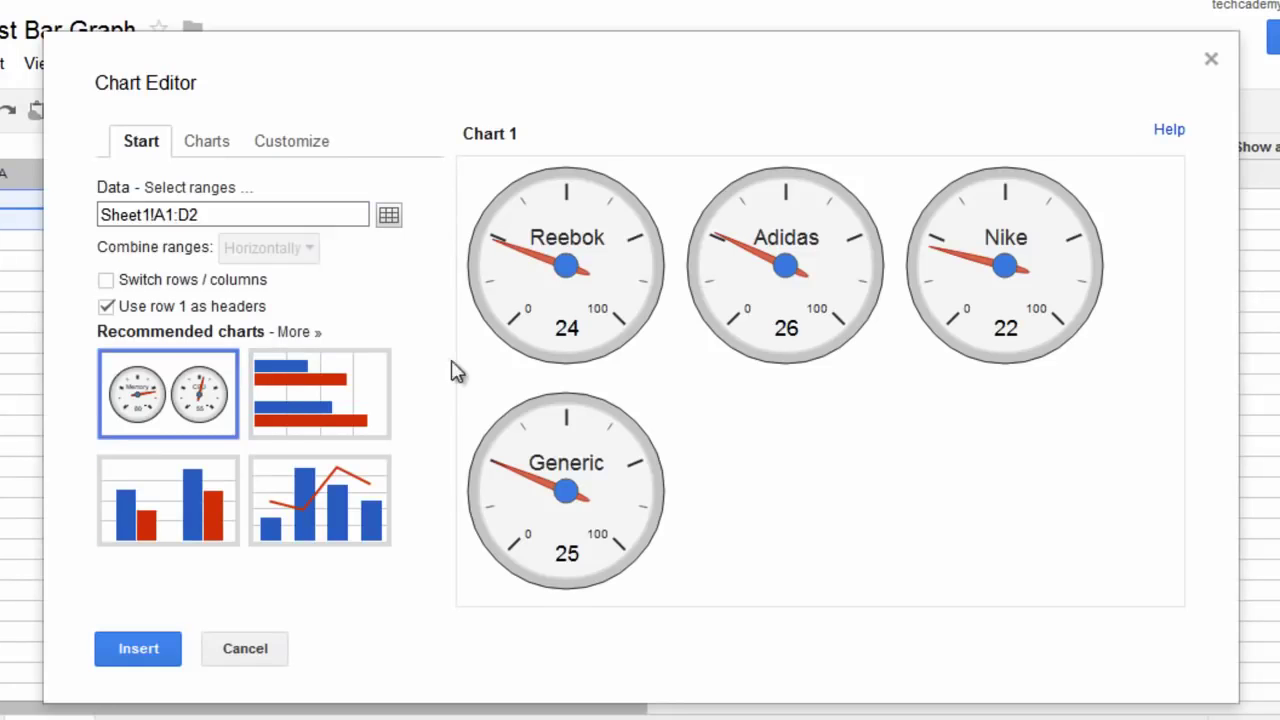
pyautogui.click(210, 507)
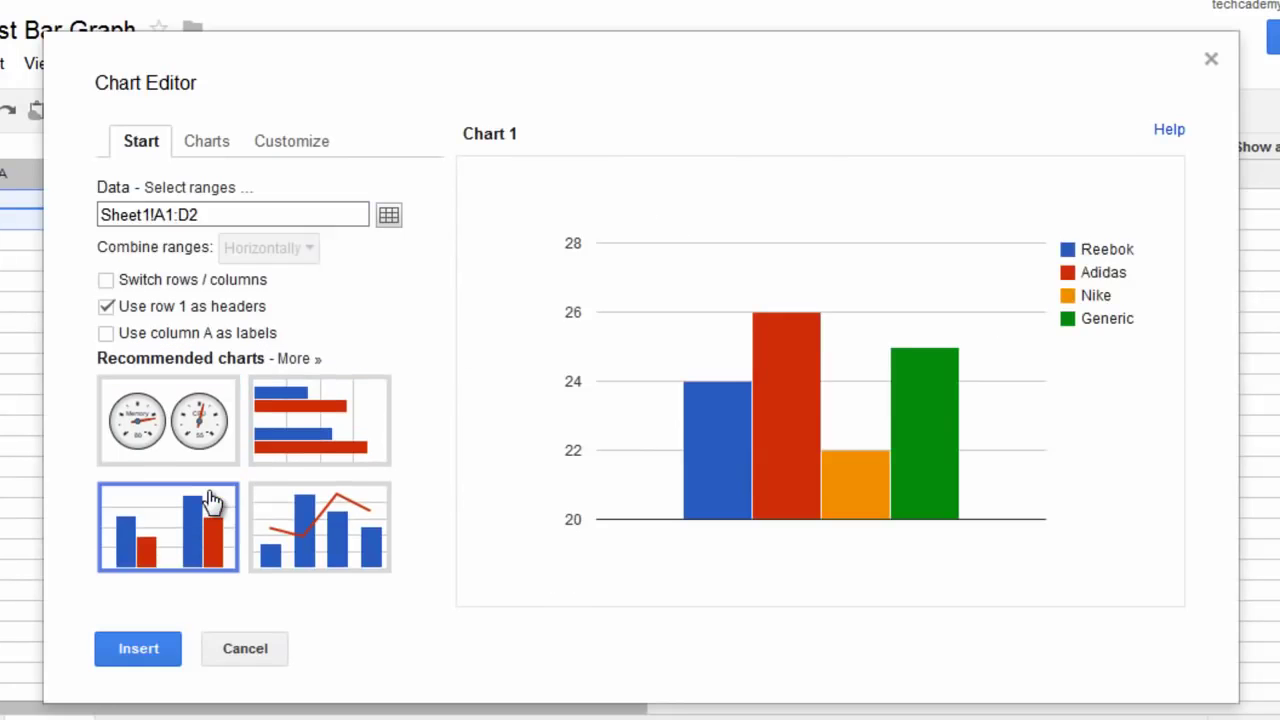
# Preview the data as a horizontal bar chart and switch back to the column chart
pyautogui.click(330, 426)
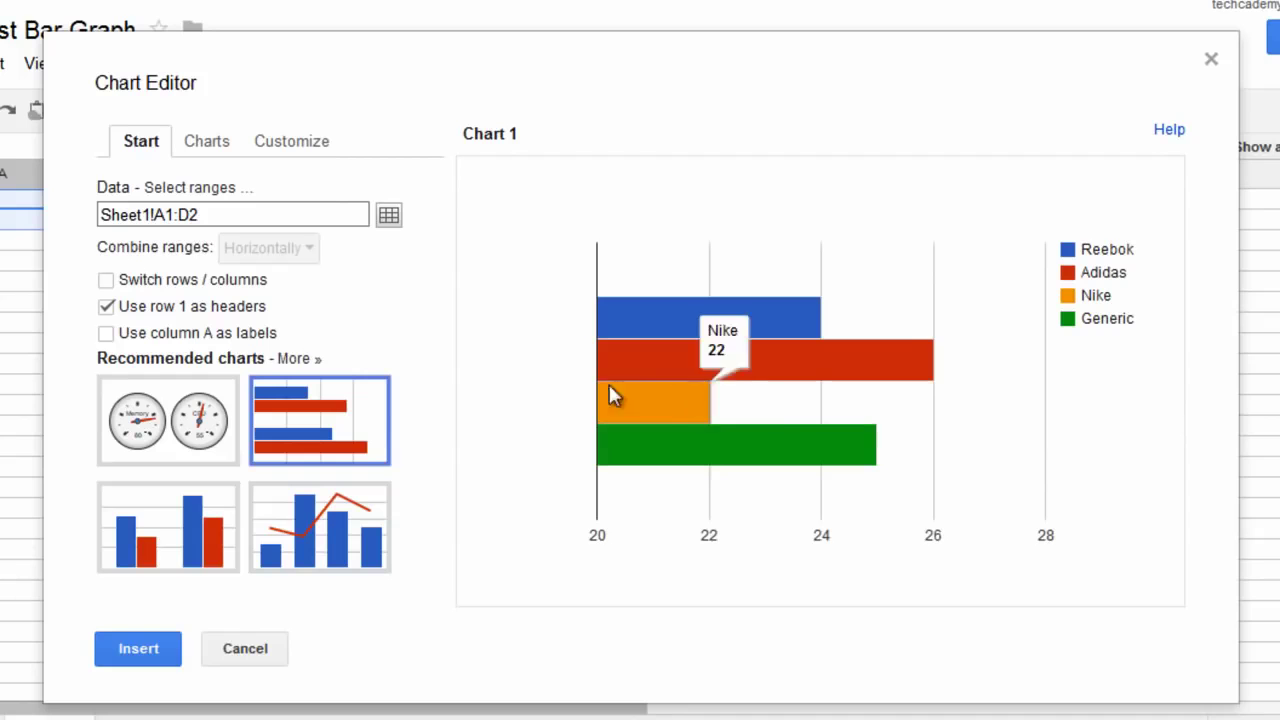
pyautogui.moveTo(745, 418)
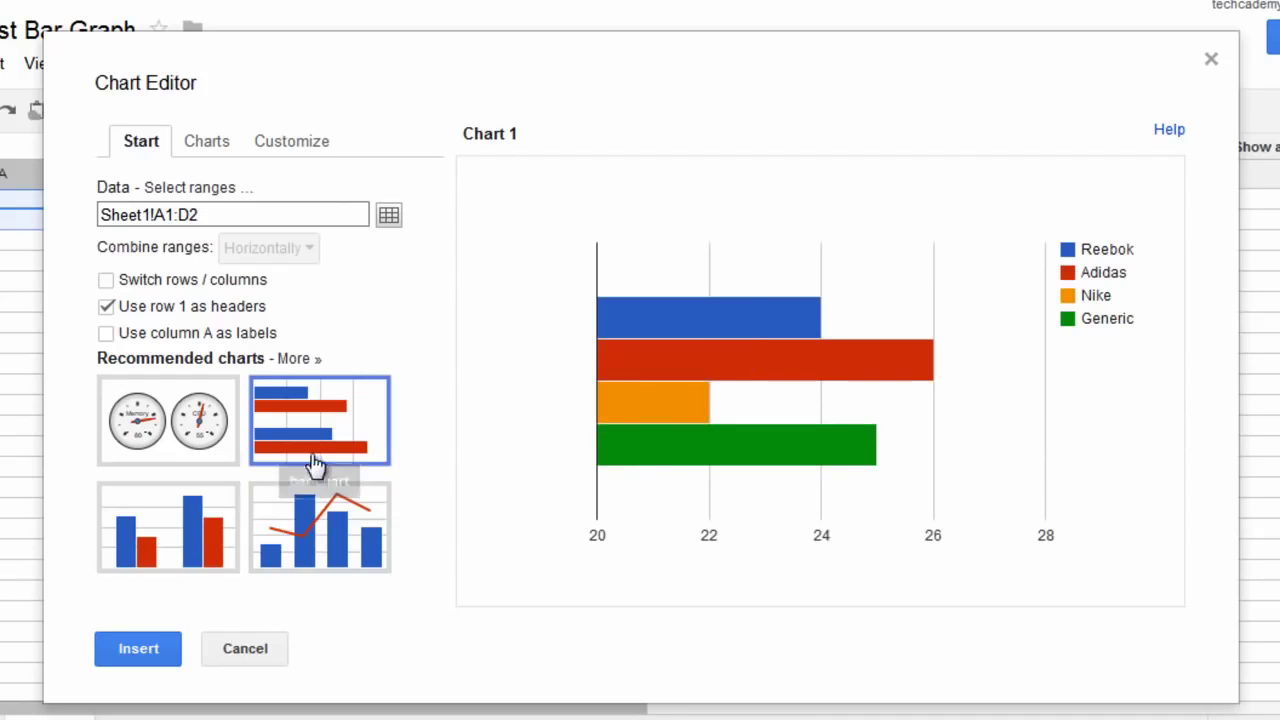
pyautogui.click(169, 544)
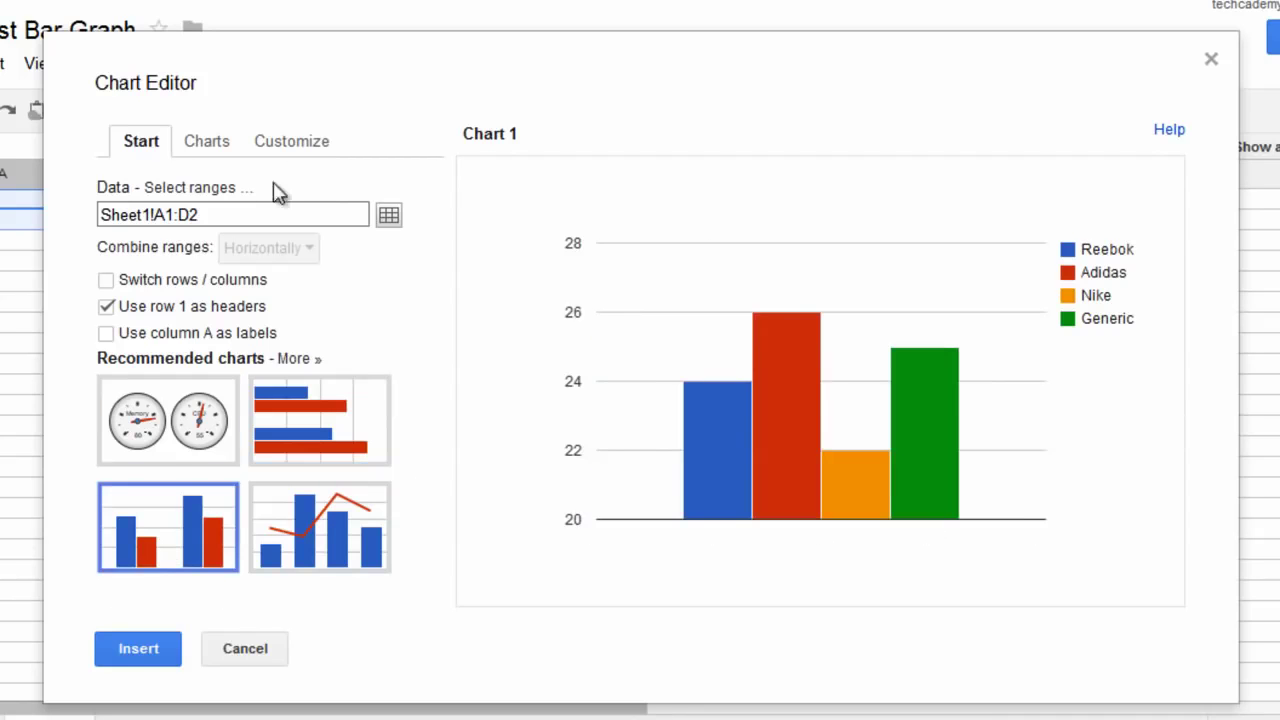
# Set the chart title to "Runners' Times With Shoes"
pyautogui.click(308, 152)
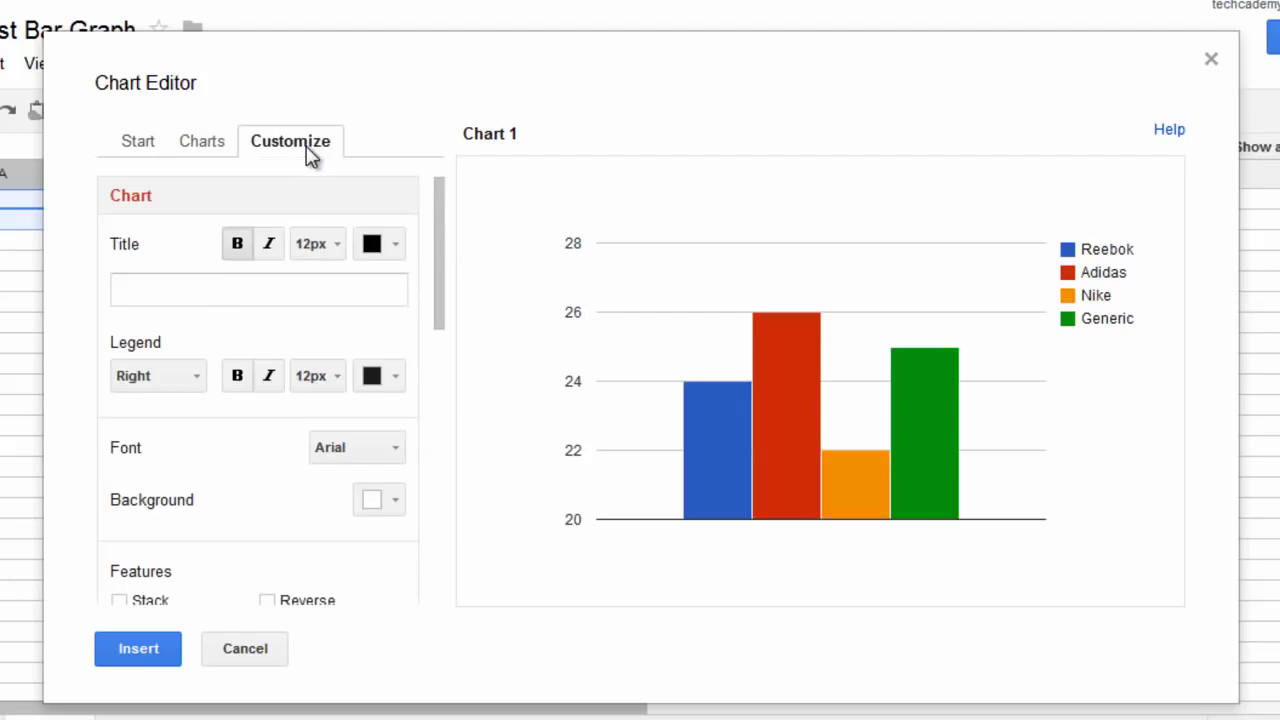
pyautogui.click(199, 295)
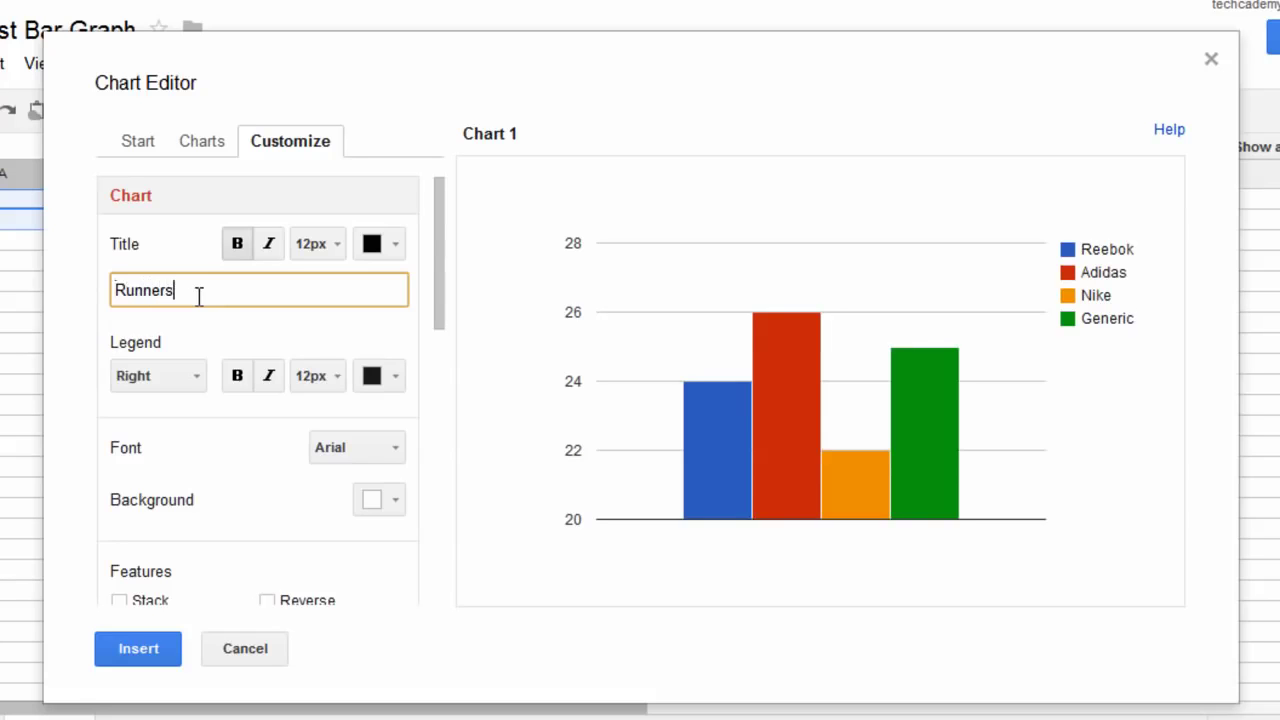
pyautogui.write("Runners' Times With Shoes")
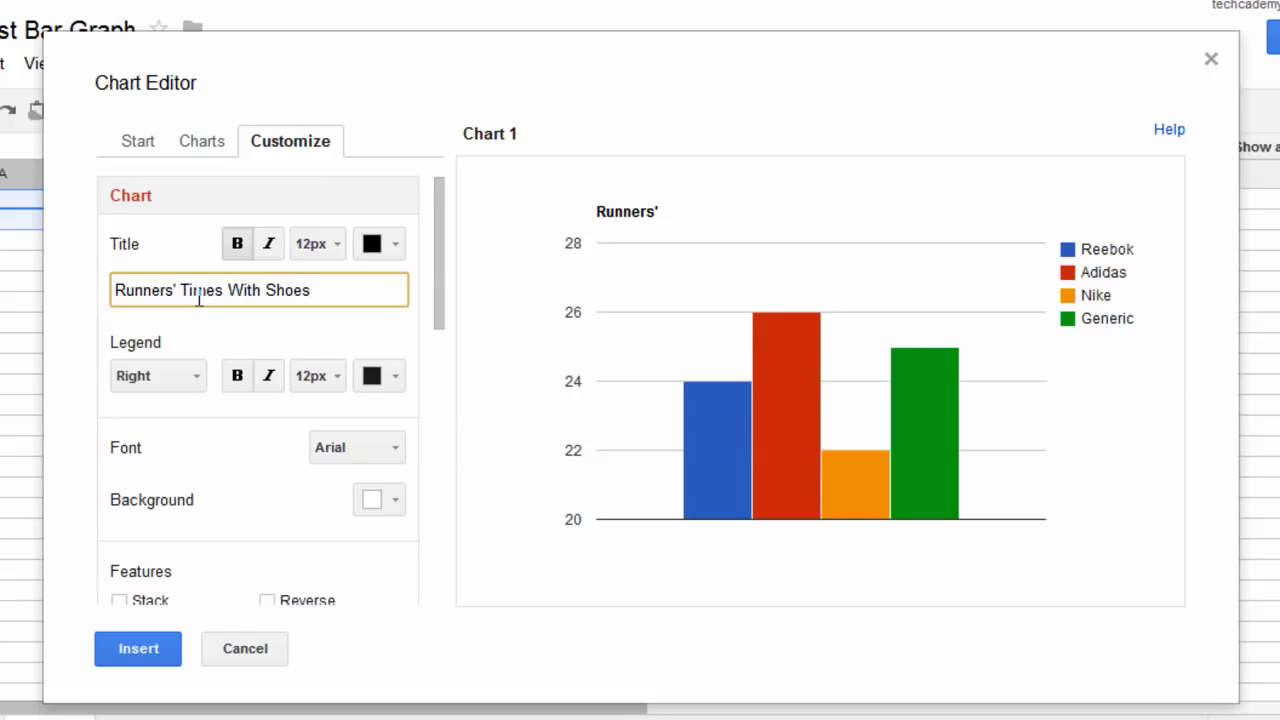
pyautogui.click(282, 325)
# Set the horizontal axis title to "Type of Shoes"
pyautogui.scroll(-1, 282, 320)
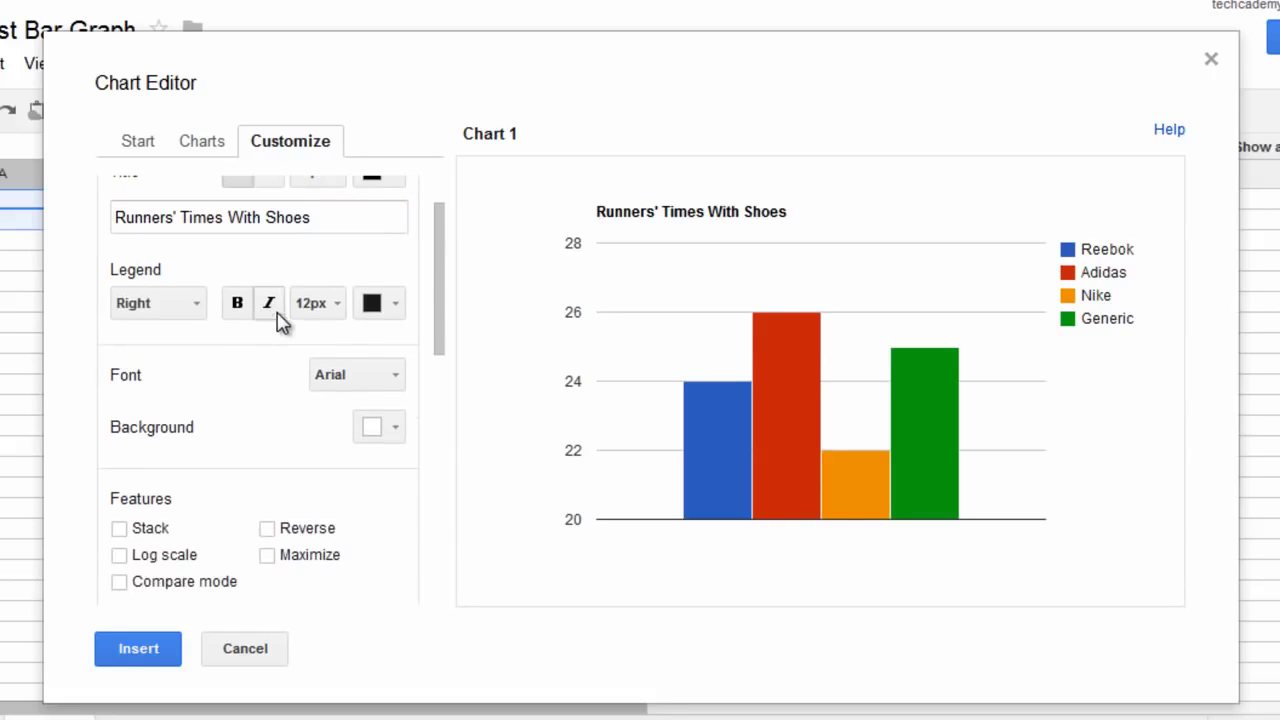
pyautogui.scroll(1, 205, 320)
pyautogui.scroll(-3, 200, 400)
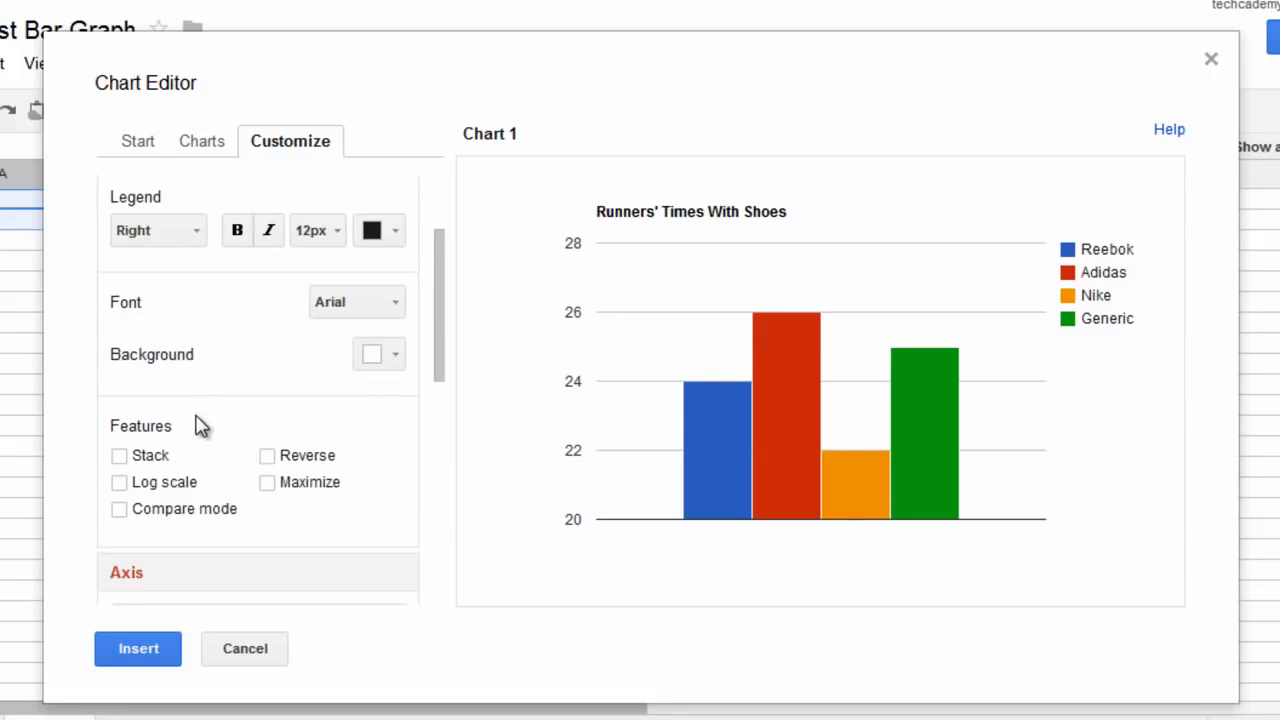
pyautogui.scroll(-2, 200, 400)
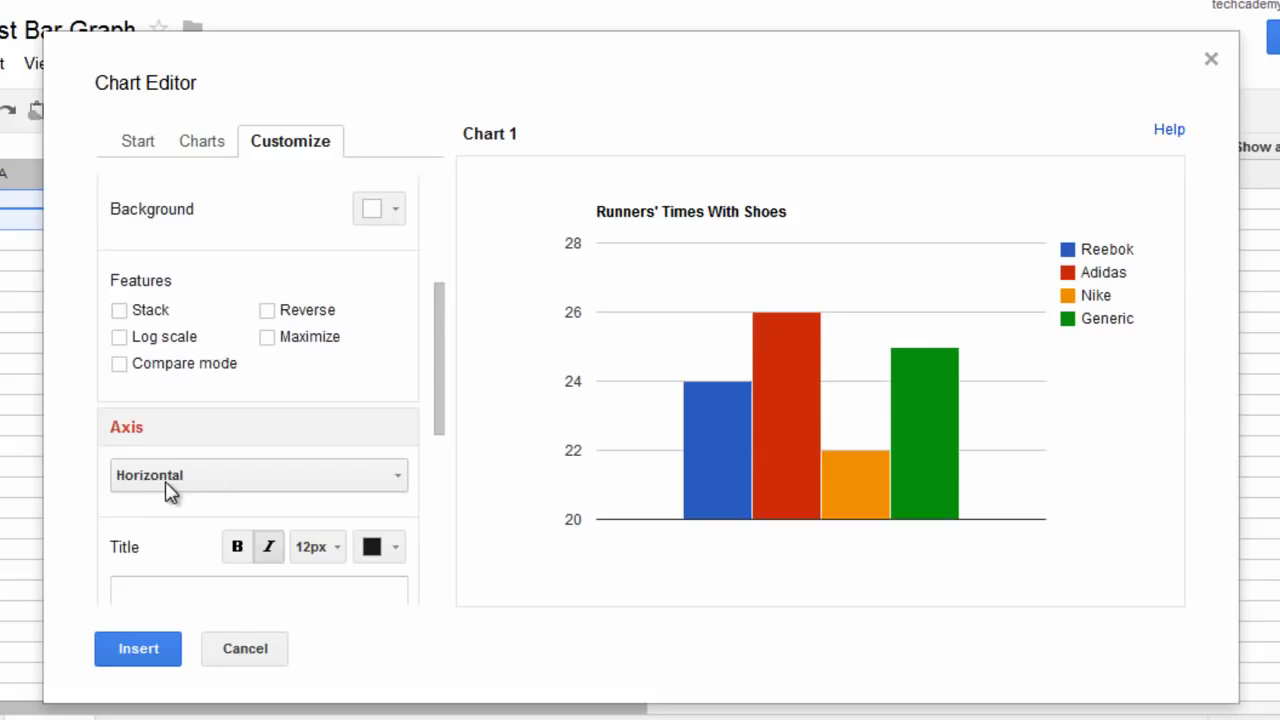
pyautogui.scroll(-3, 166, 430)
pyautogui.click(163, 483)
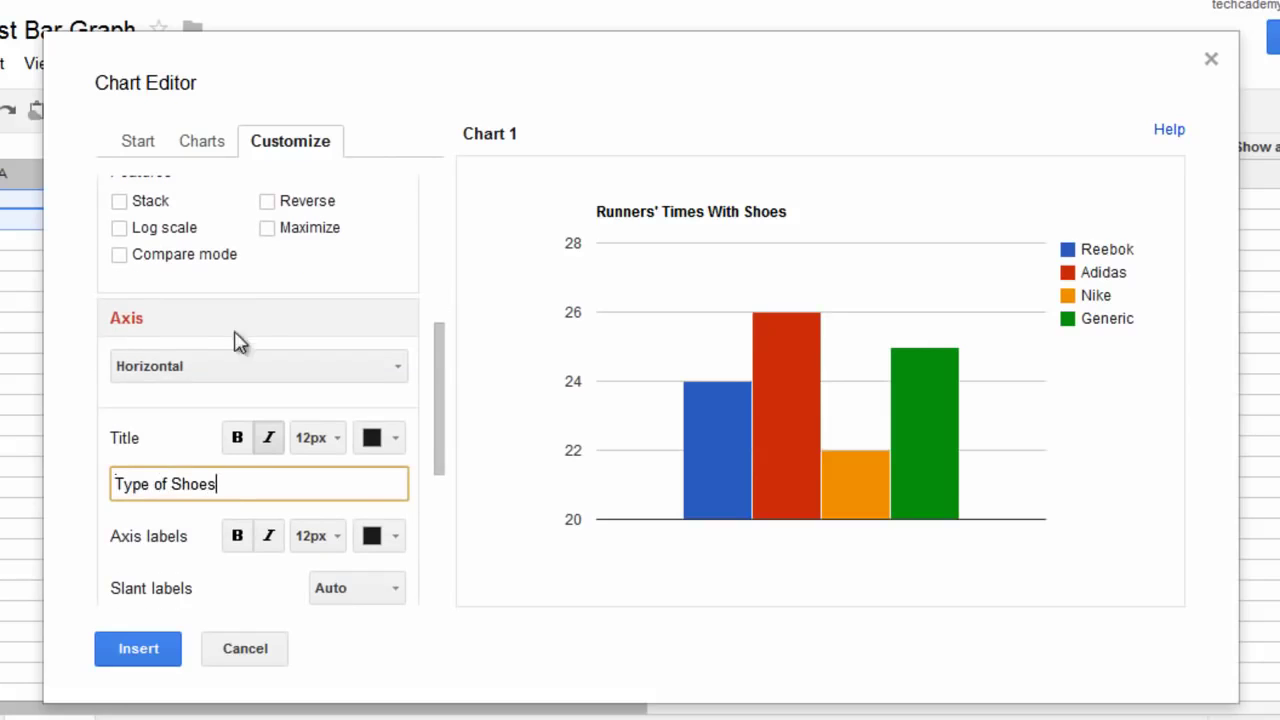
# Switch the axis settings to Left vertical and title that axis "Minutes To Complete Race"
pyautogui.click(223, 368)
pyautogui.click(165, 438)
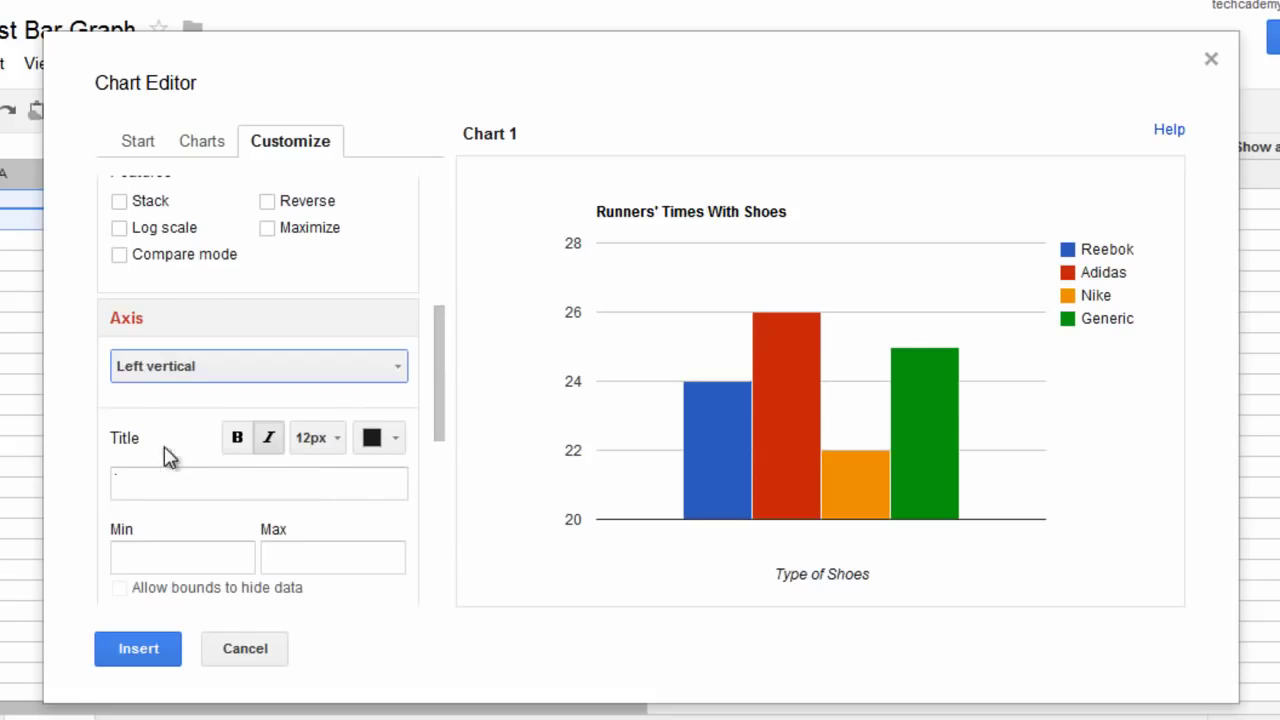
pyautogui.click(232, 494)
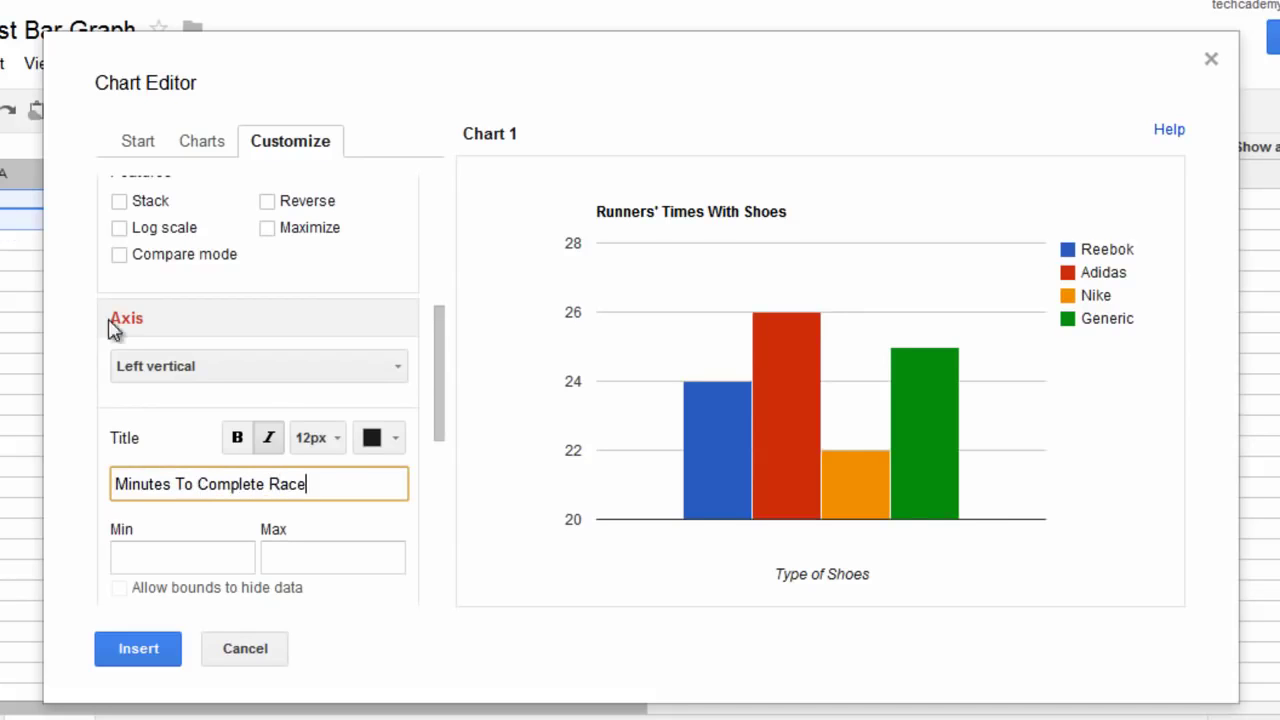
# Set the left vertical axis range to a minimum of 0 and a maximum of 50
pyautogui.scroll(-1, 100, 478)
pyautogui.click(234, 514)
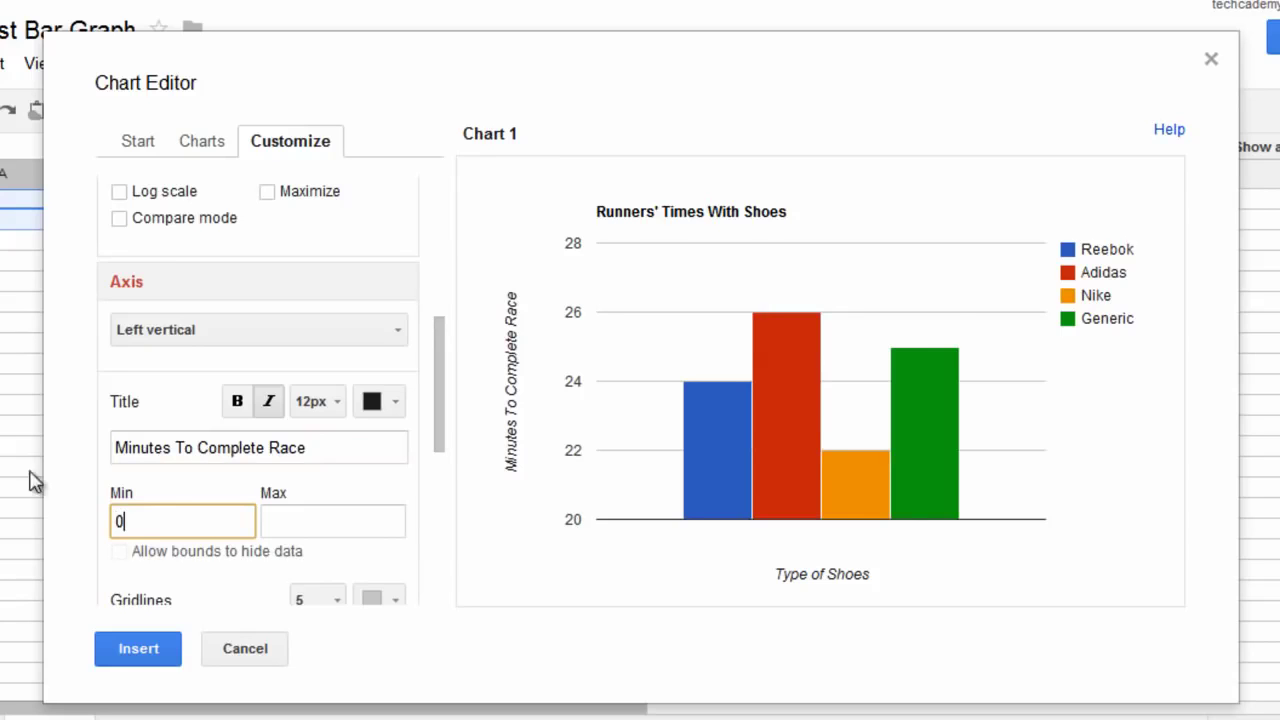
pyautogui.click(374, 523)
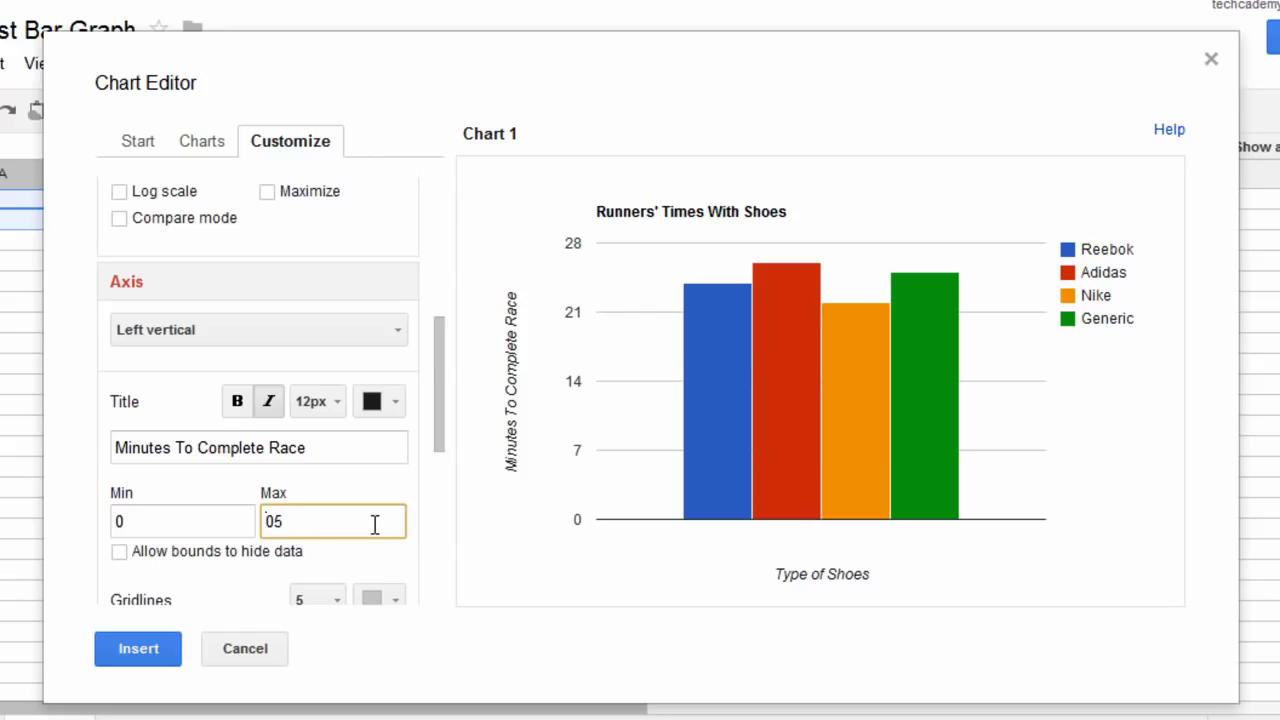
pyautogui.click(410, 492)
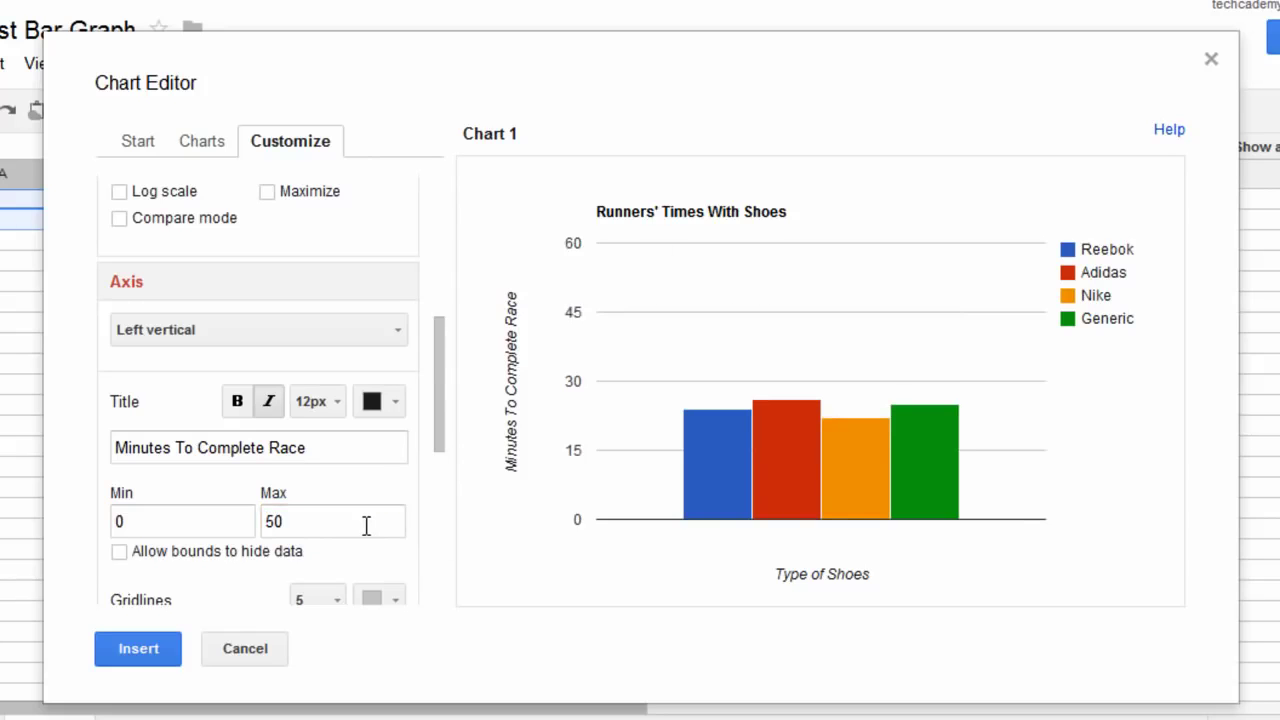
# Change the Reebok column's color to light green
pyautogui.moveTo(366, 526); pyautogui.dragTo(180, 510)
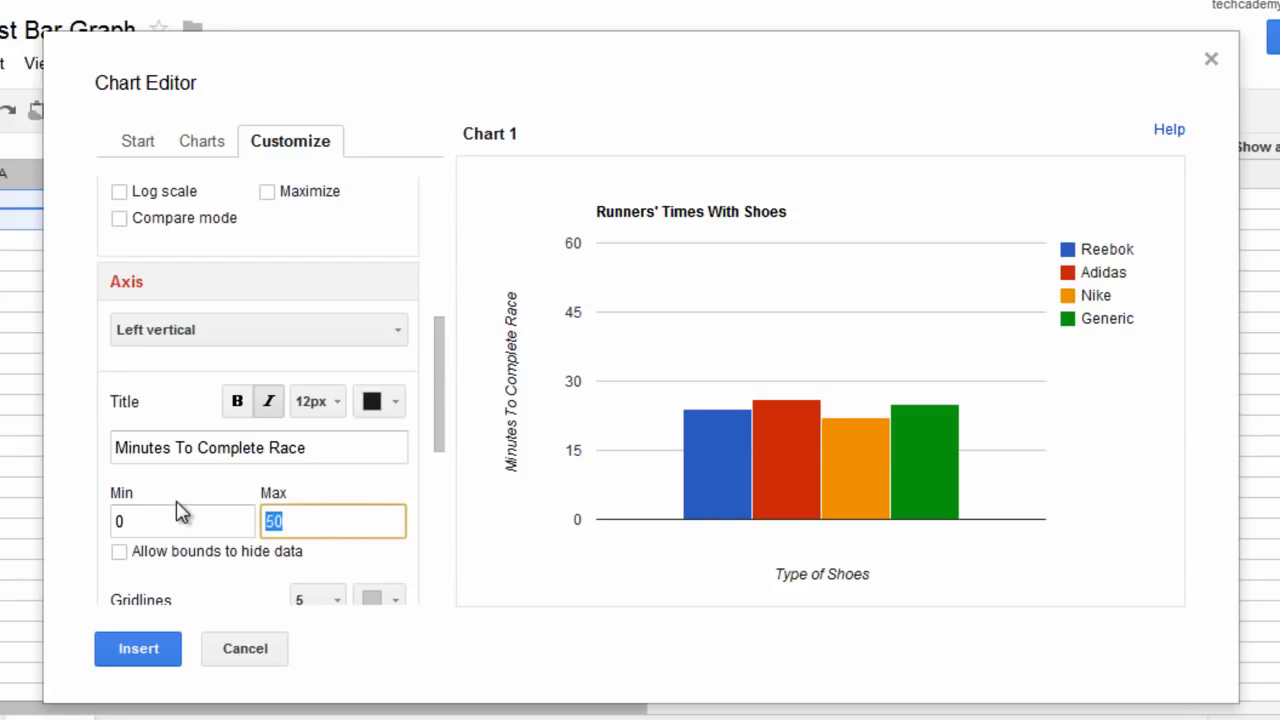
pyautogui.scroll(-3, 180, 515)
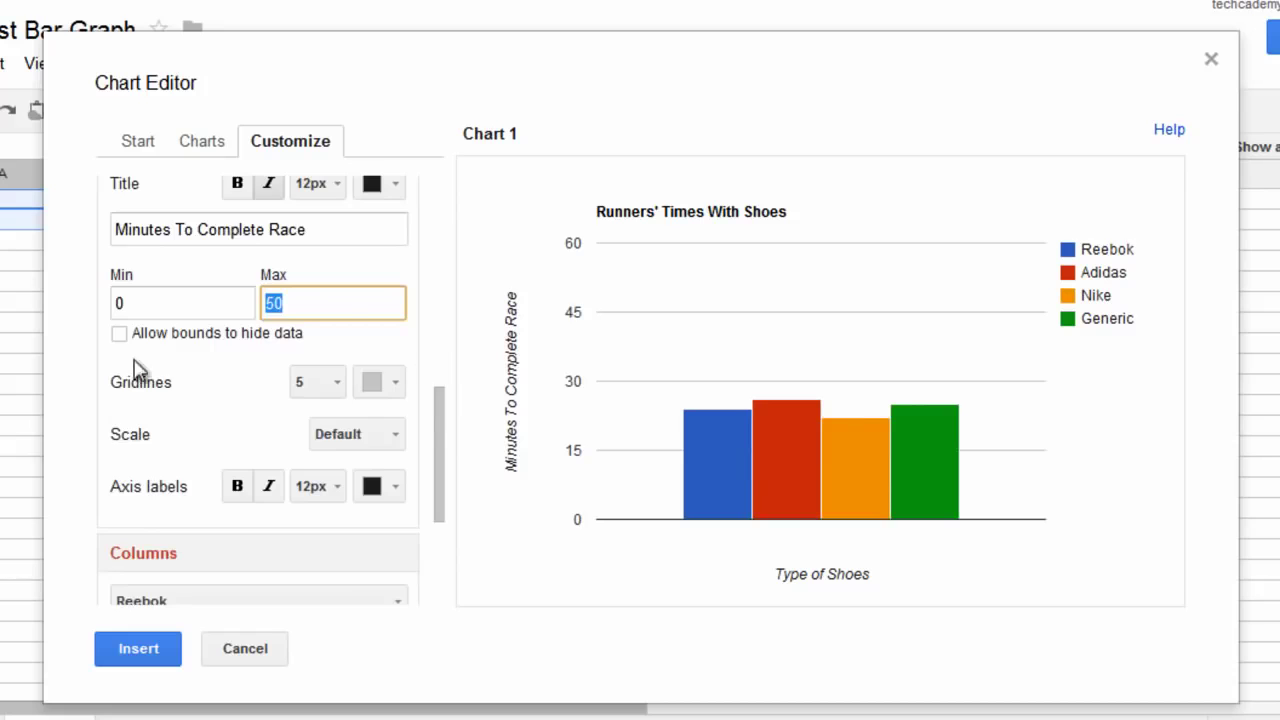
pyautogui.scroll(-3, 170, 415)
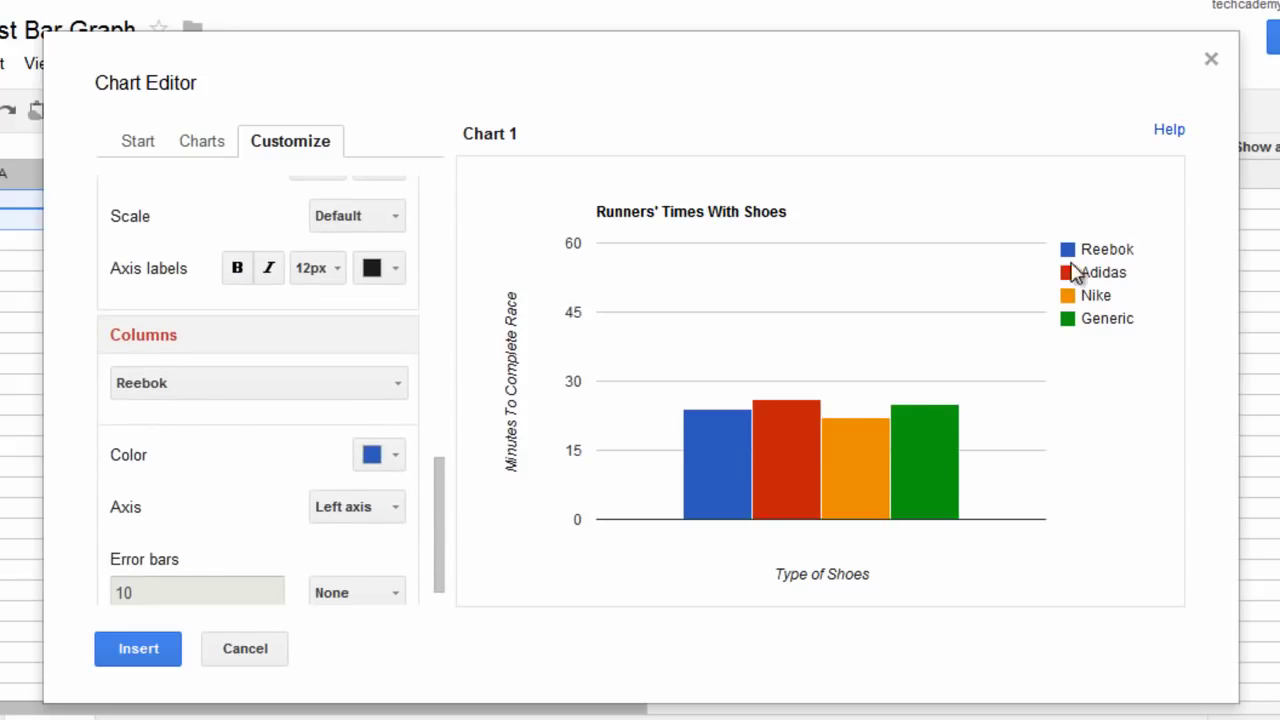
pyautogui.click(378, 455)
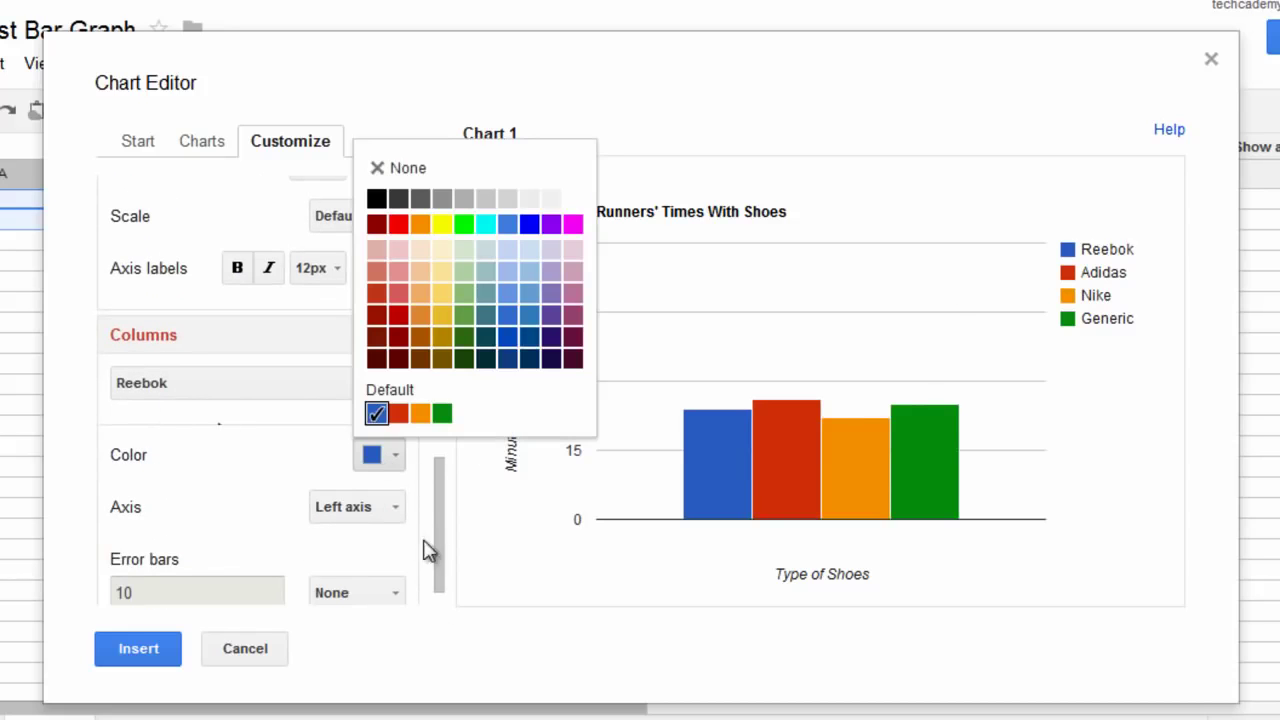
pyautogui.click(464, 292)
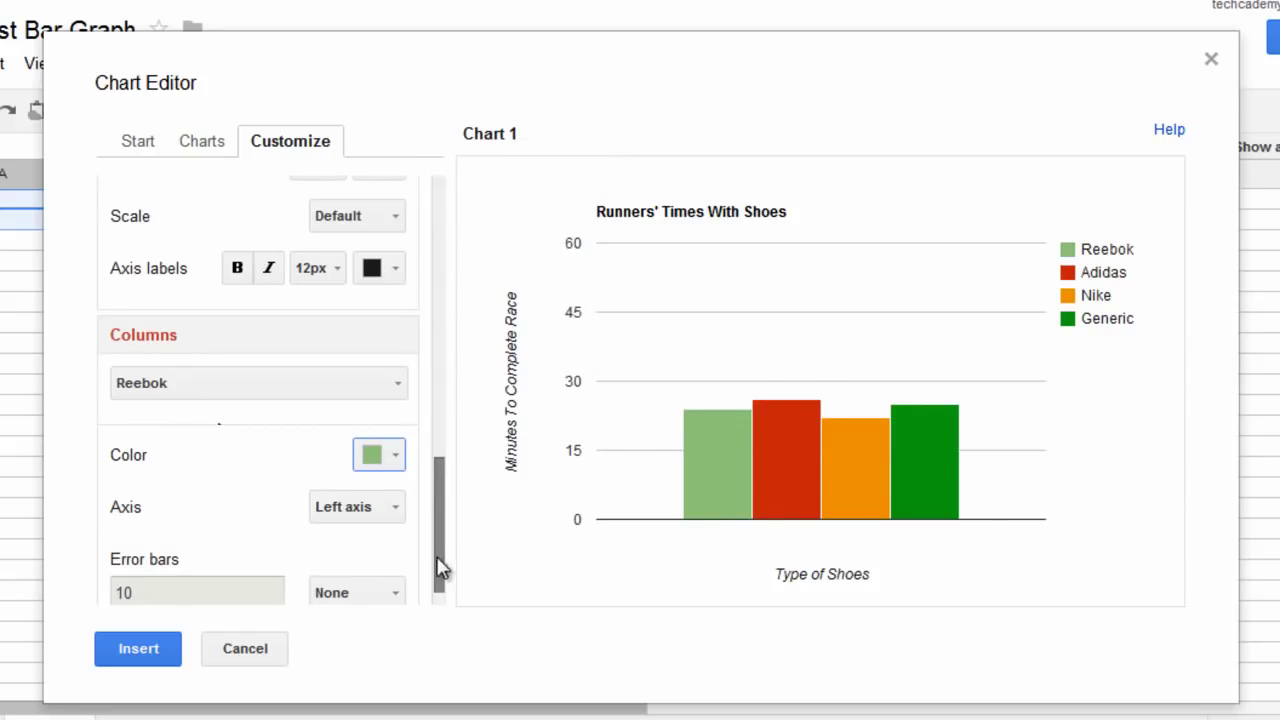
# Change the Adidas column's color to a medium blue
pyautogui.click(768, 462)
pyautogui.click(315, 390)
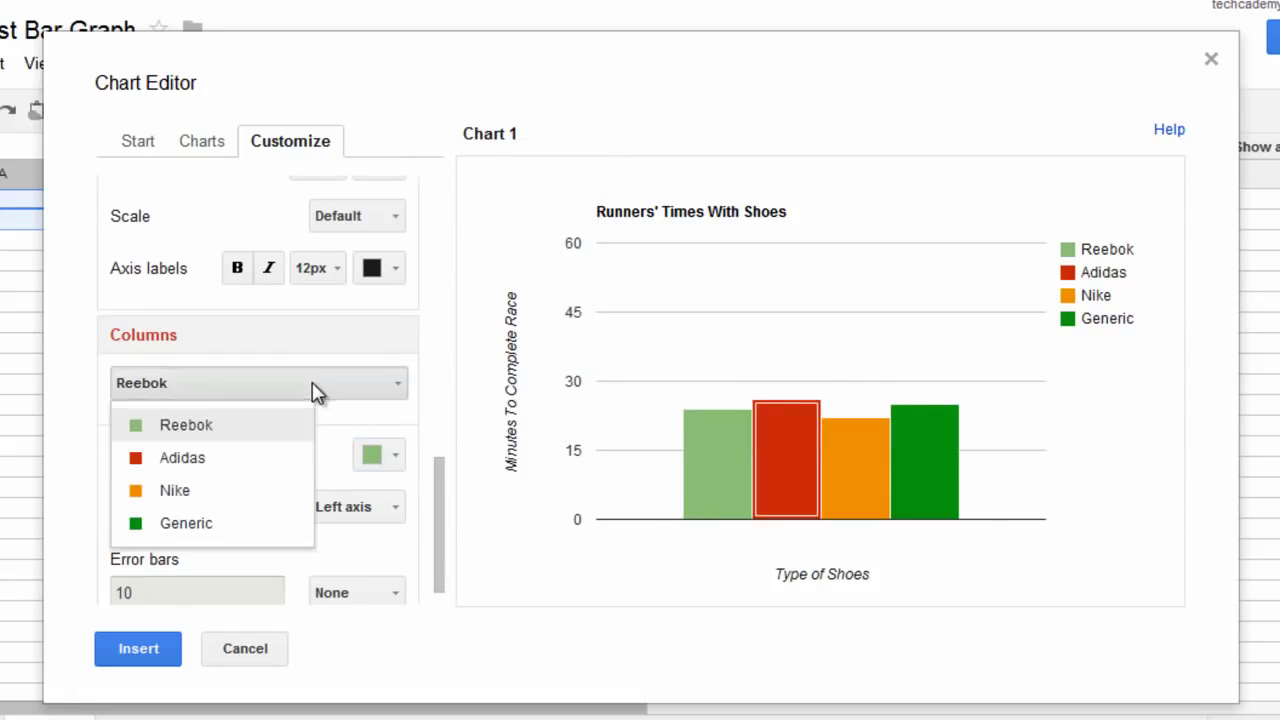
pyautogui.click(200, 458)
pyautogui.click(374, 460)
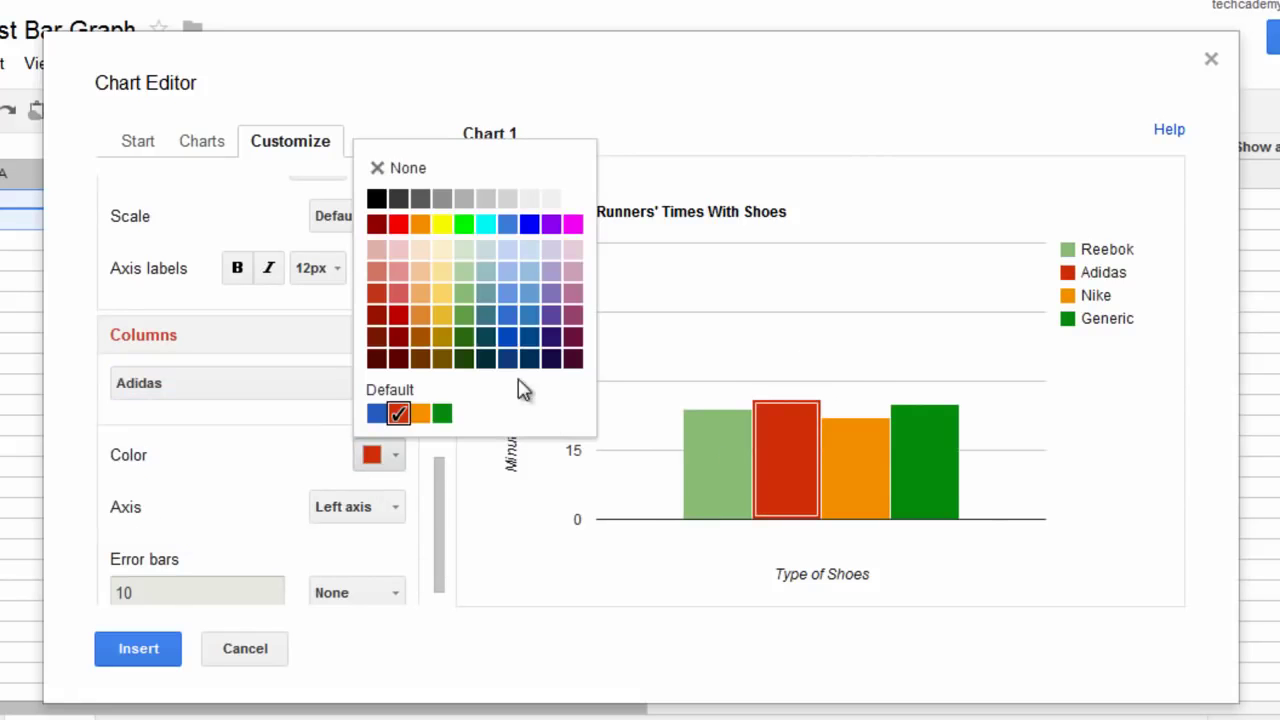
pyautogui.click(529, 314)
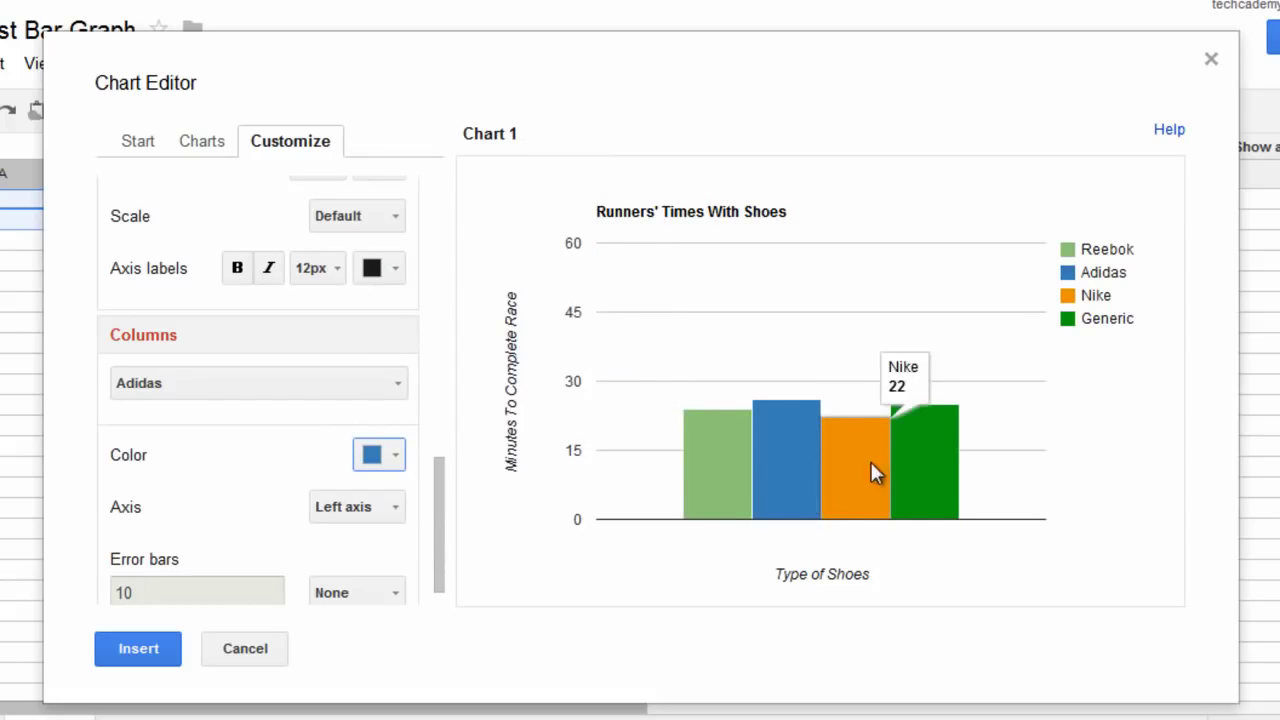
# Insert the customized chart into the sheet and move it so it spans about columns D to H
pyautogui.scroll(-1, 293, 407)
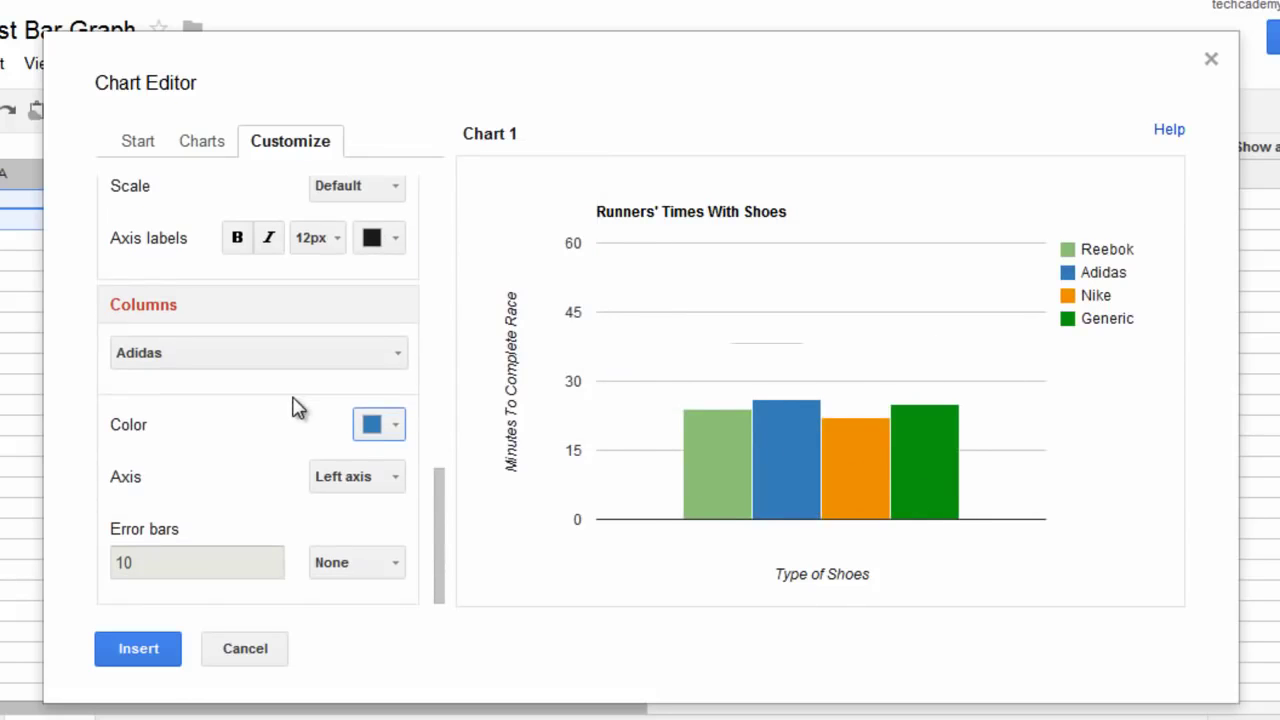
pyautogui.click(163, 658)
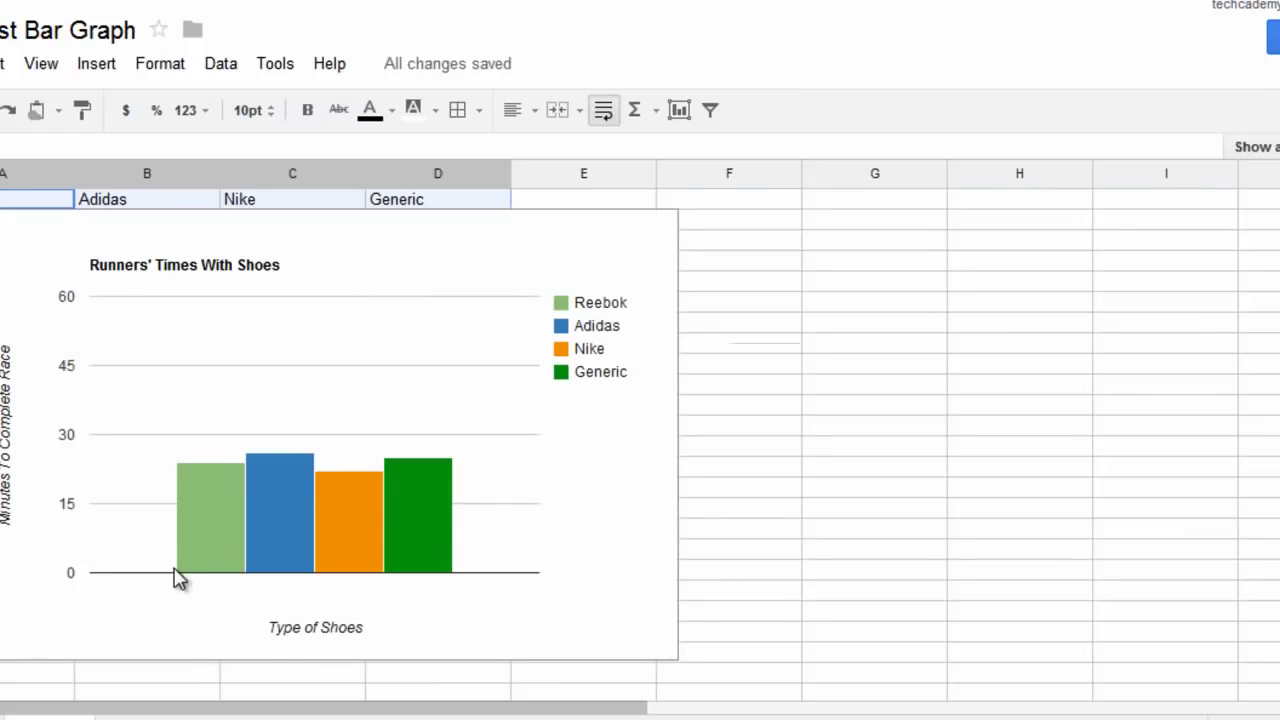
pyautogui.moveTo(280, 220); pyautogui.dragTo(693, 223)
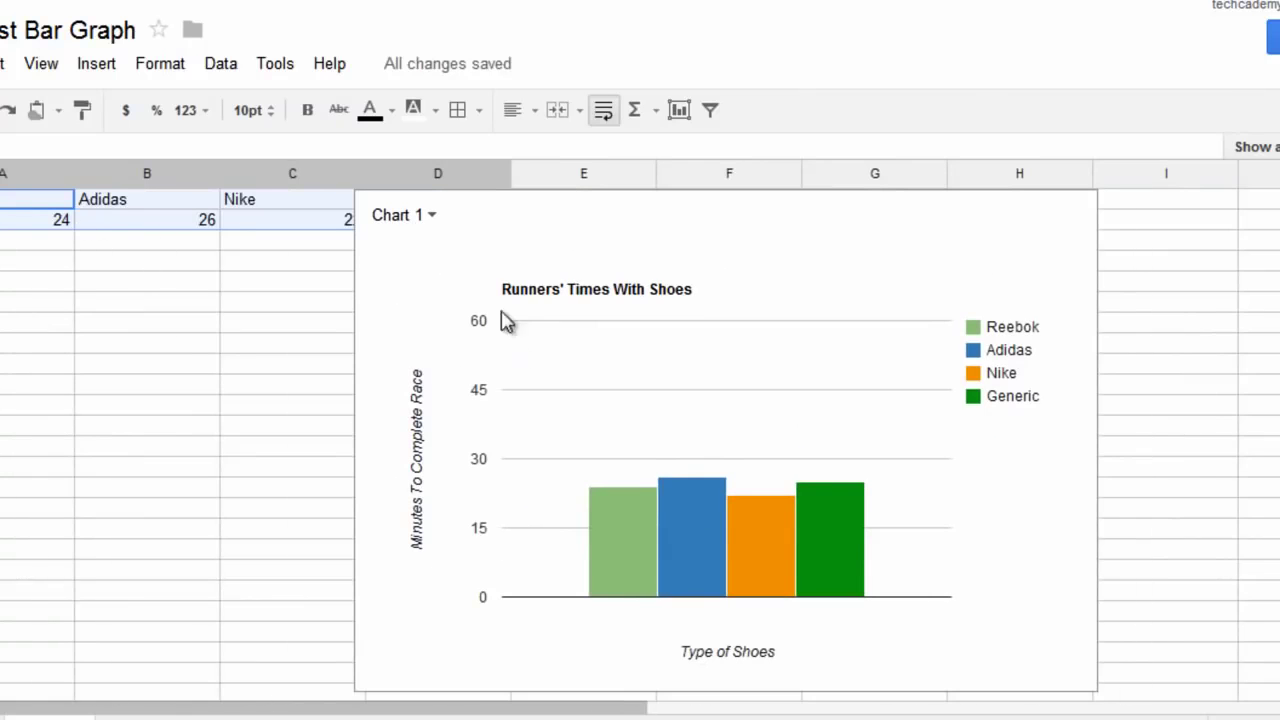
# Copy the runners' times chart to the web clipboard and save it as an image
pyautogui.click(432, 216)
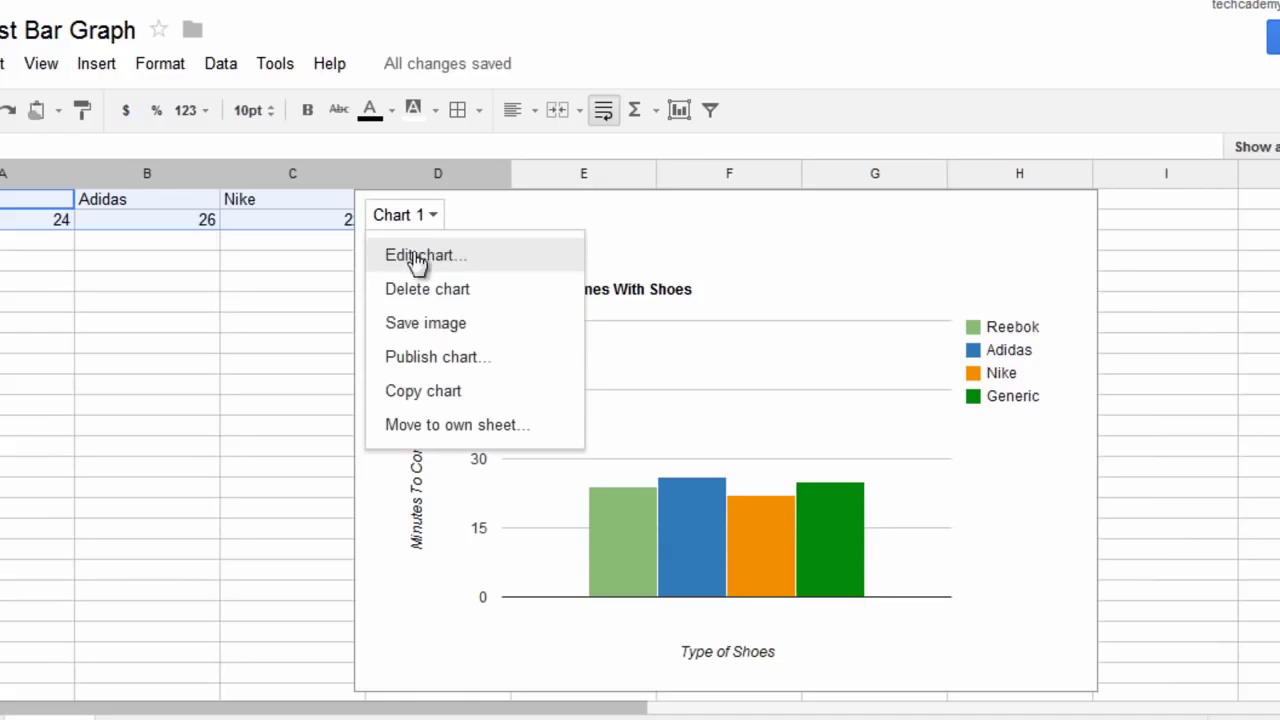
pyautogui.click(432, 394)
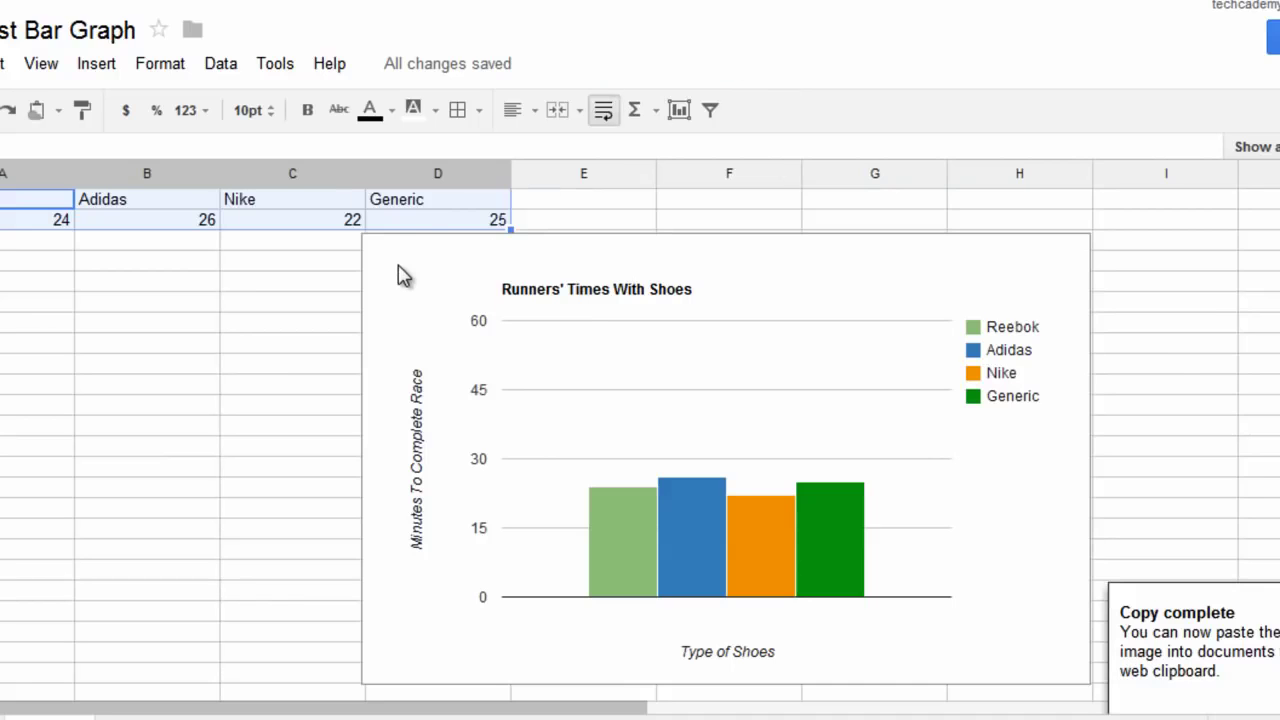
pyautogui.click(420, 216)
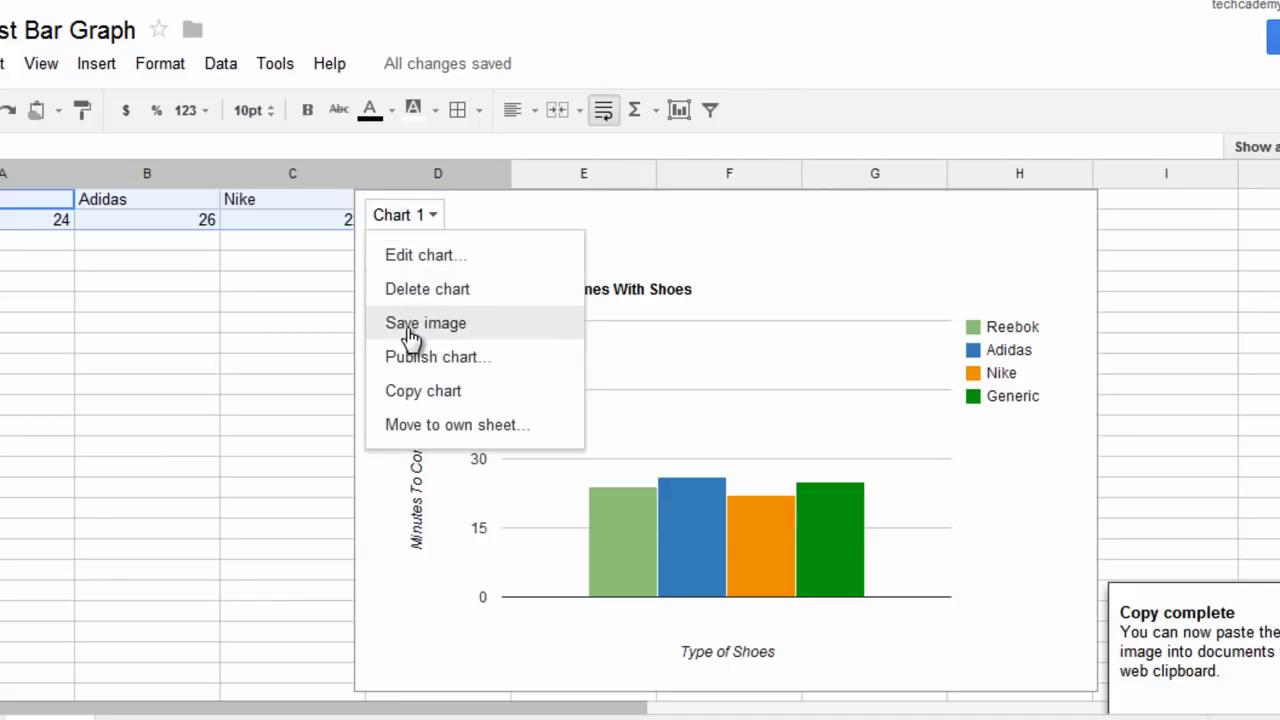
pyautogui.click(414, 330)
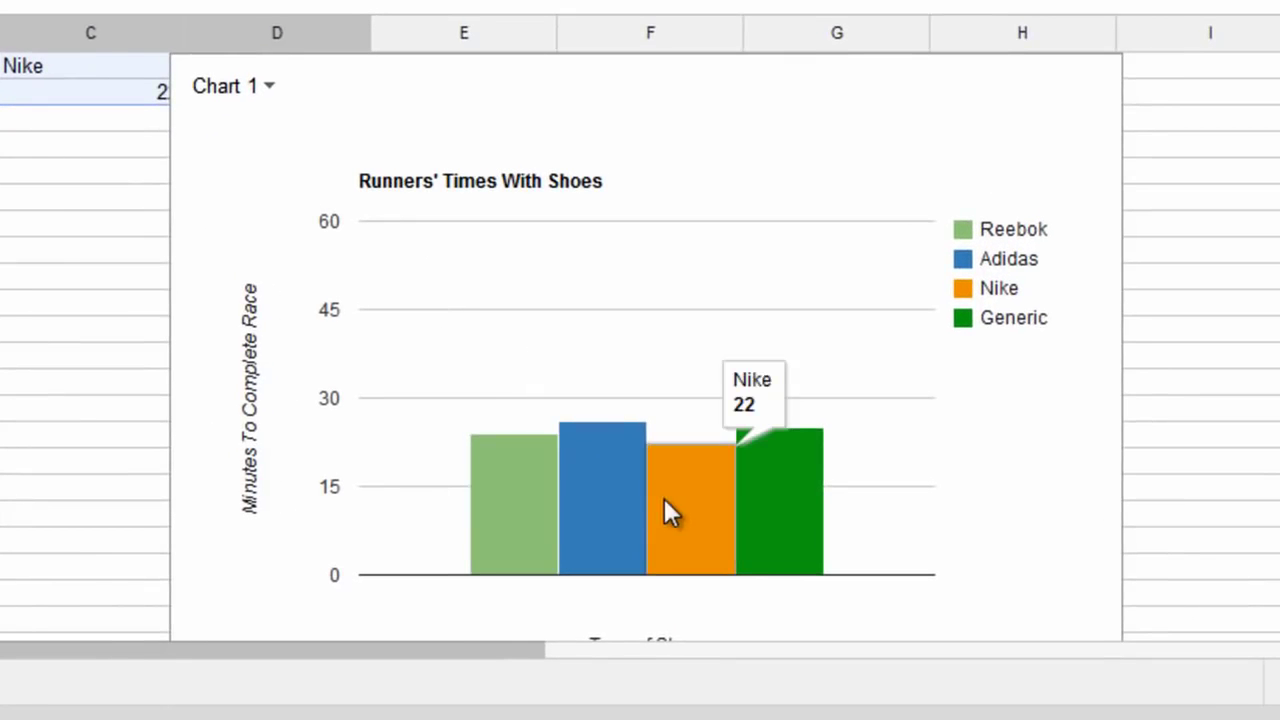
pyautogui.moveTo(614, 494)
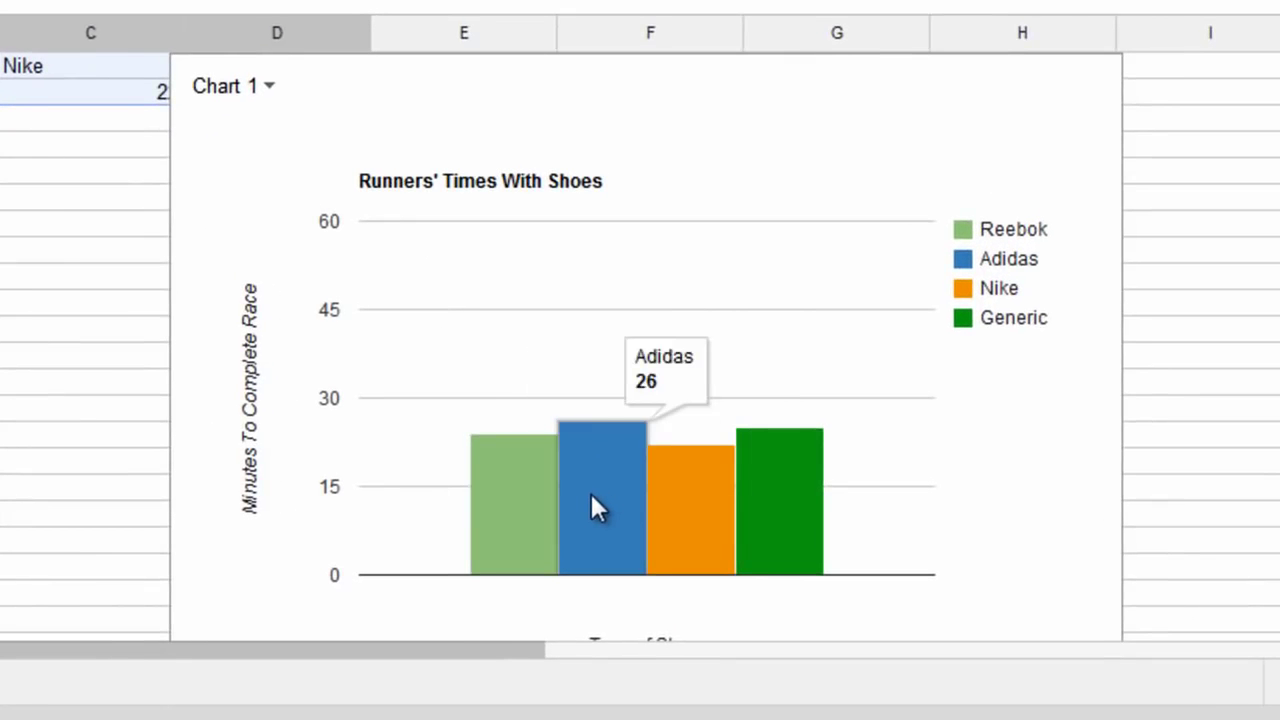